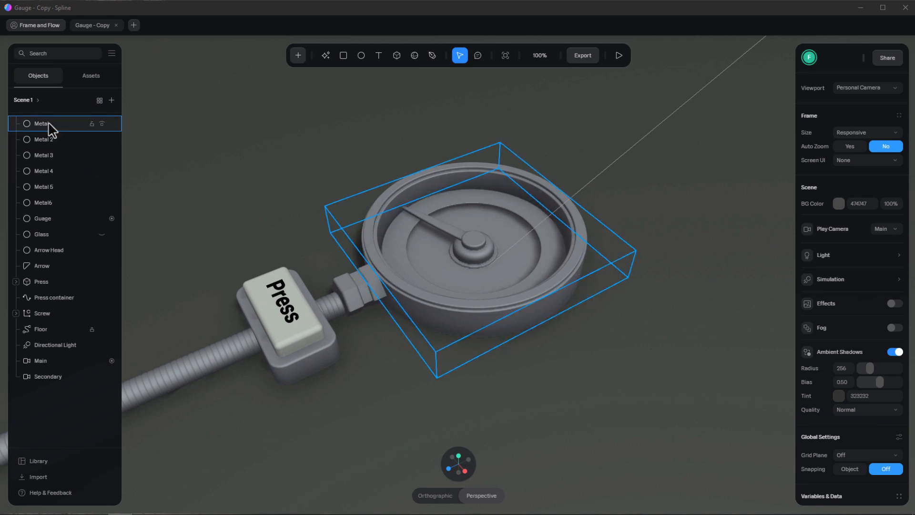
Try a ring value of 80 on the Metal ellipse, undo it, and inspect Metal 2
left_click(298, 55)
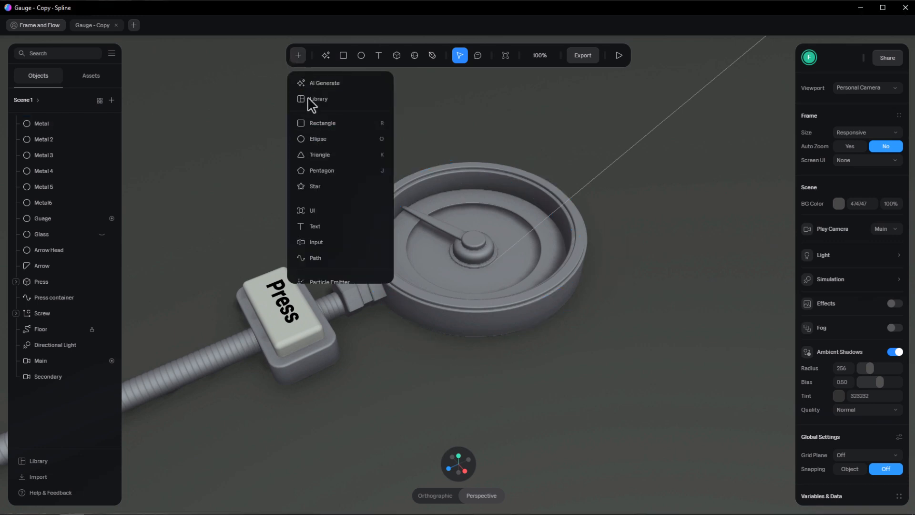
left_click(298, 56)
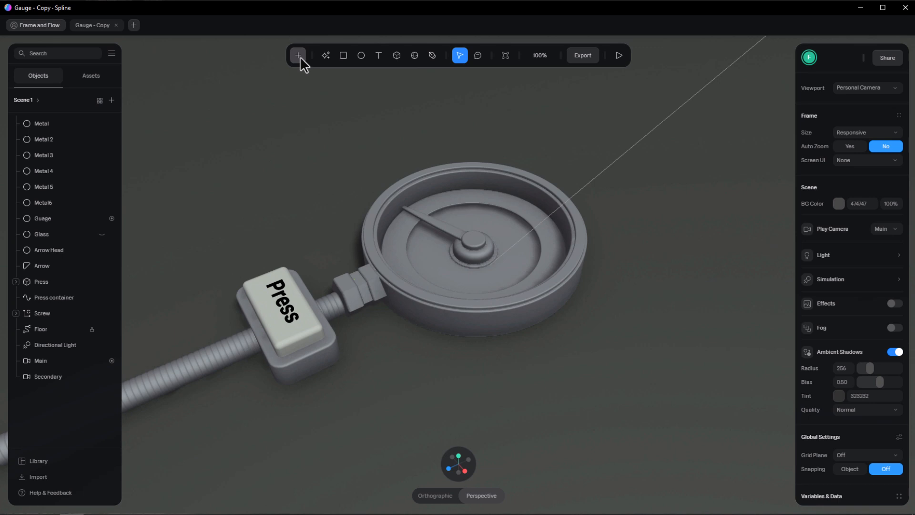
left_click(54, 128)
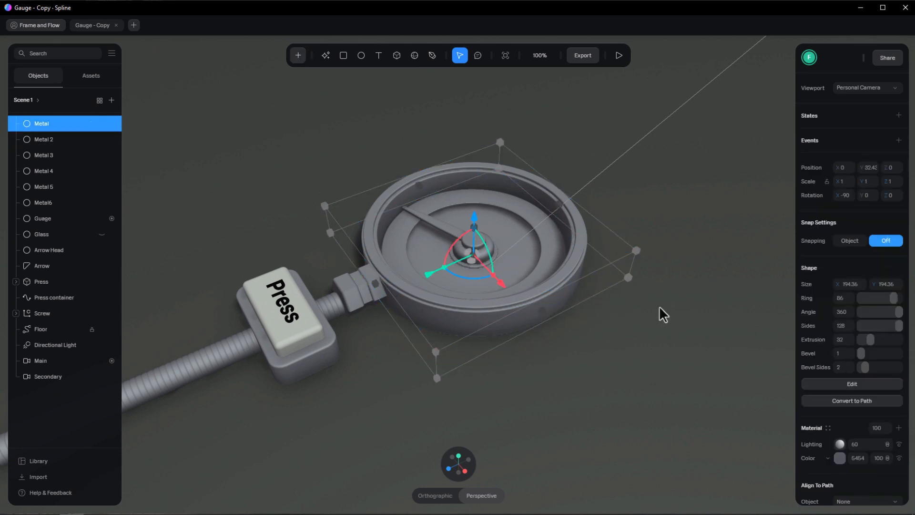
left_click_drag(894, 298, 892, 300)
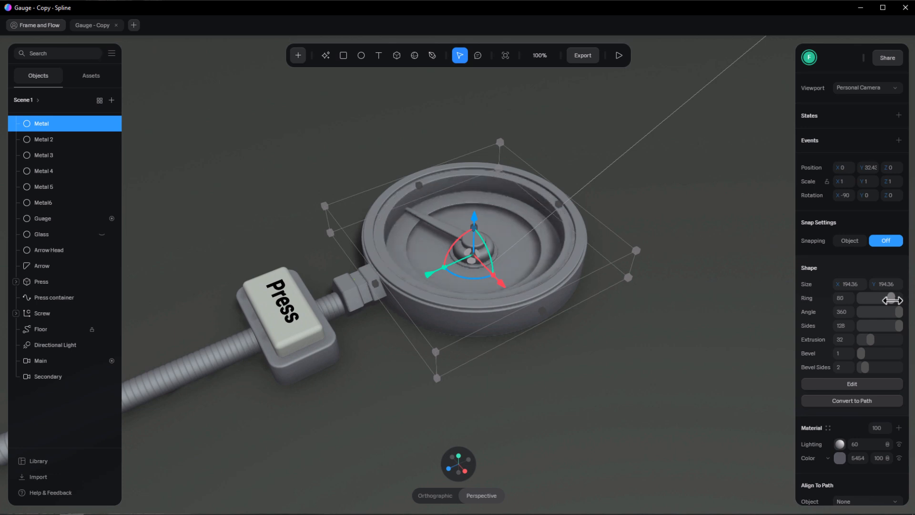
key("ctrl+z")
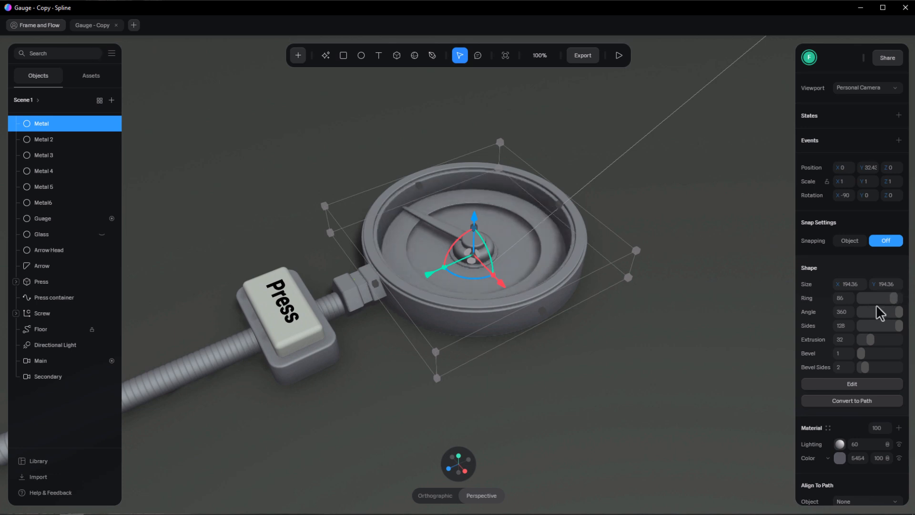
left_click(33, 139)
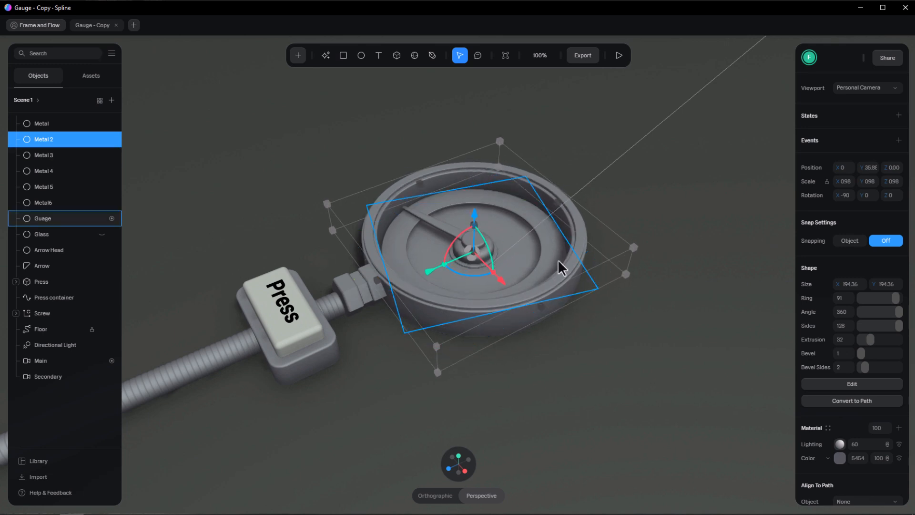
scroll(590, 300, "up", 3)
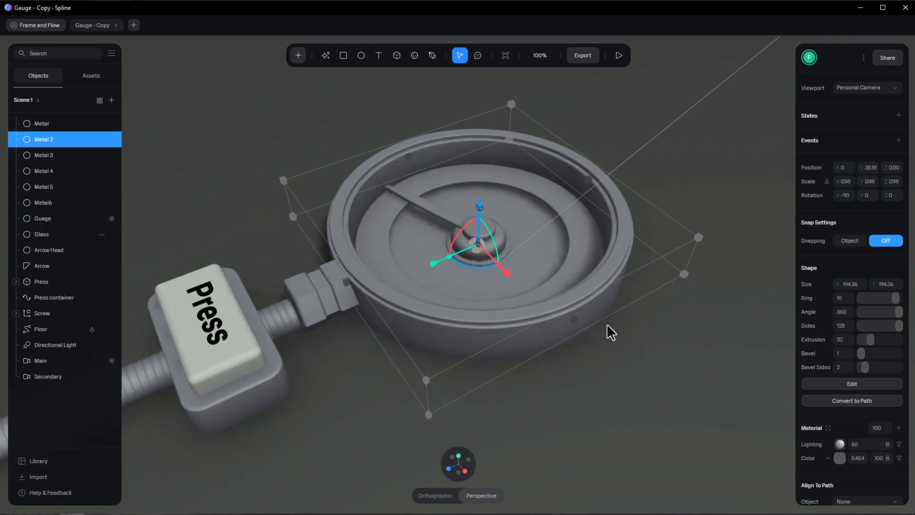
Hide the Gradient material layer of the Guage object to examine the scale underneath, and show the layer again
left_click(59, 218)
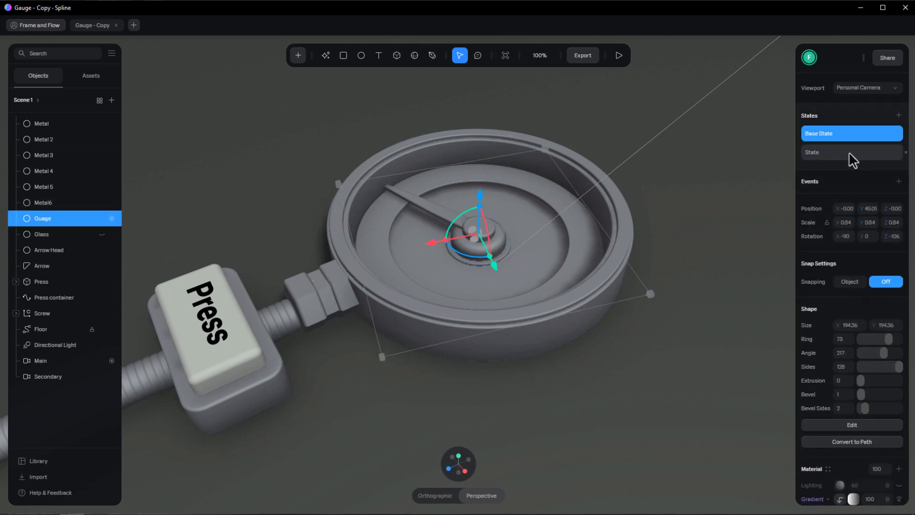
scroll(858, 191, "down", 3)
left_click(899, 351)
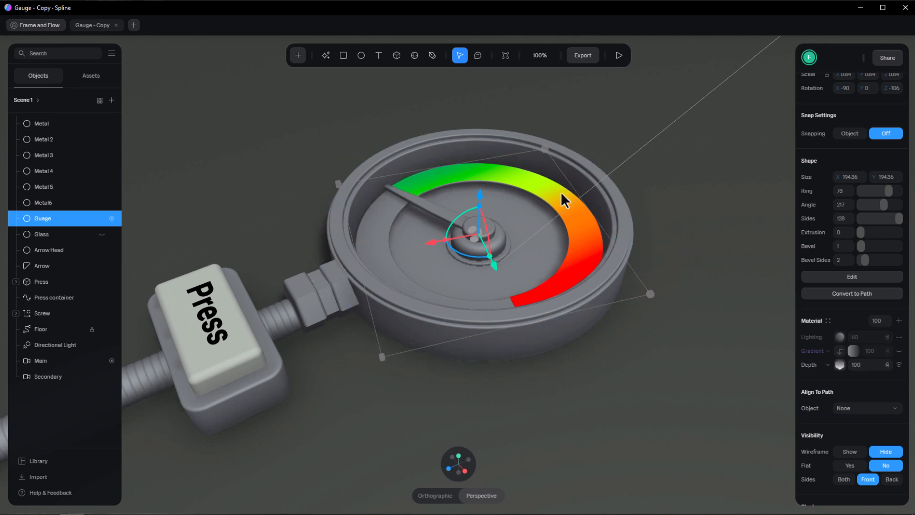
middle_click_drag(685, 263, 684, 277)
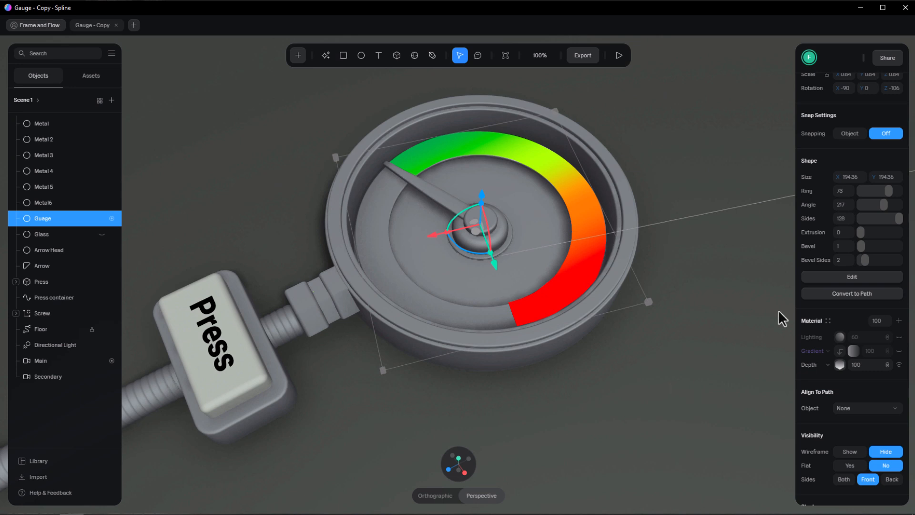
mouse_move(883, 205)
left_mouse_down()
mouse_move(896, 205)
mouse_move(883, 204)
left_mouse_up()
scroll(888, 271, "down", 2)
left_click(899, 252)
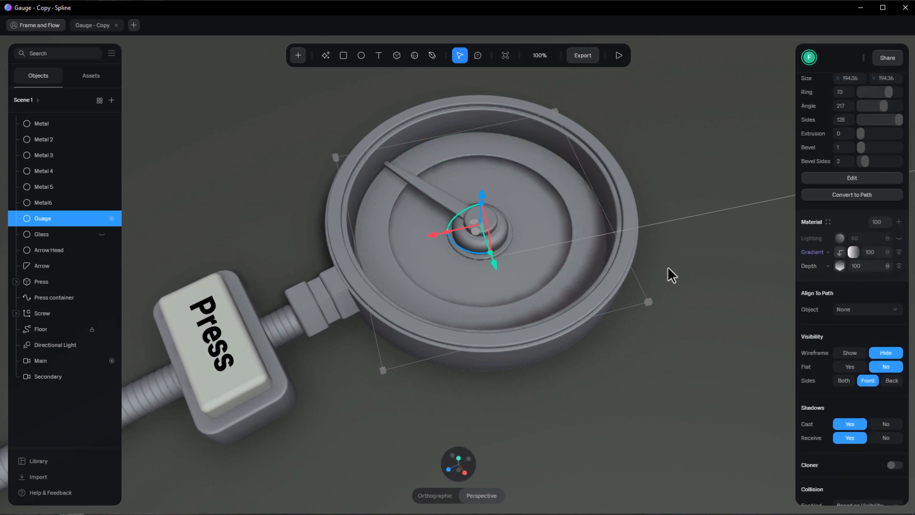
Show the Glass object over the dial and hide it again
left_click(38, 236)
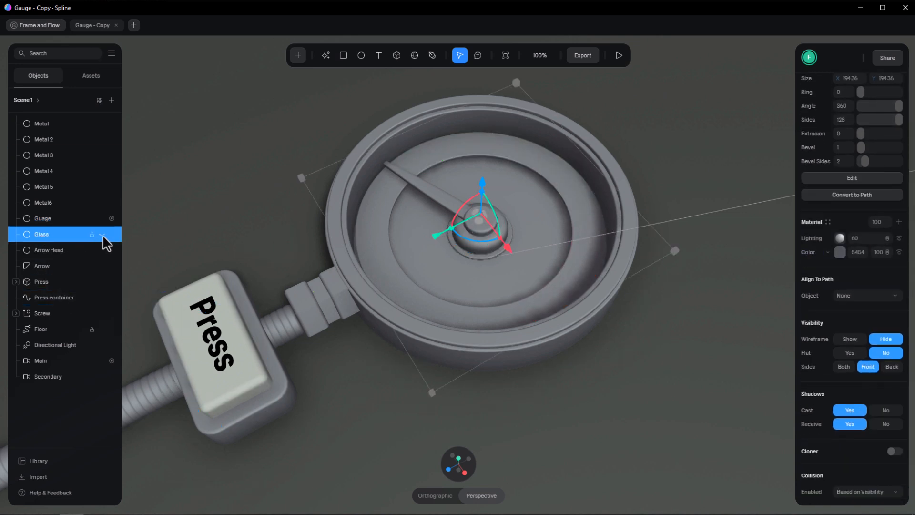
left_click(102, 235)
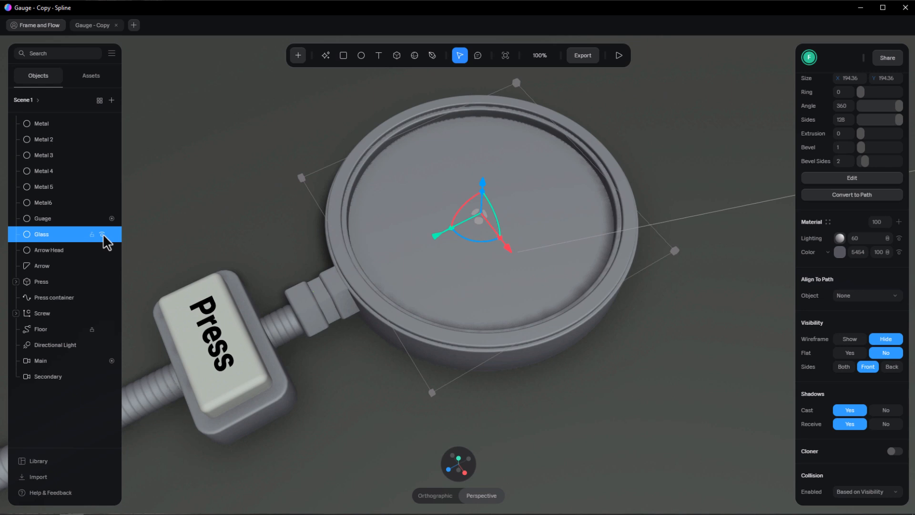
left_click(103, 235)
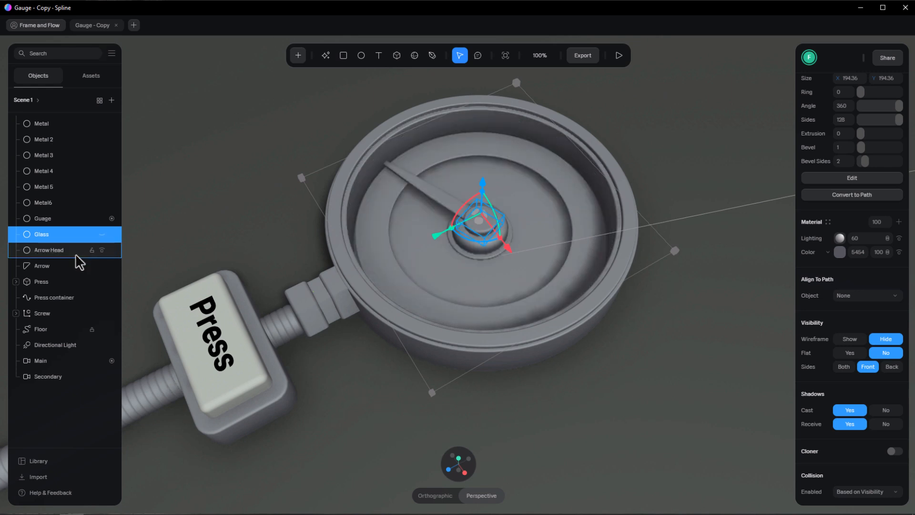
Inspect the Arrow Head ellipse and the Arrow mesh in the middle of the gauge
left_click(71, 252)
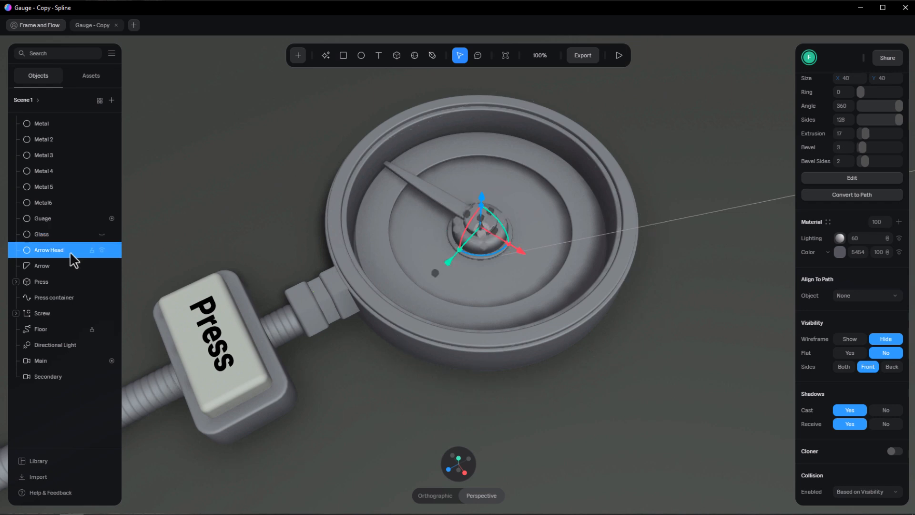
left_click(65, 266)
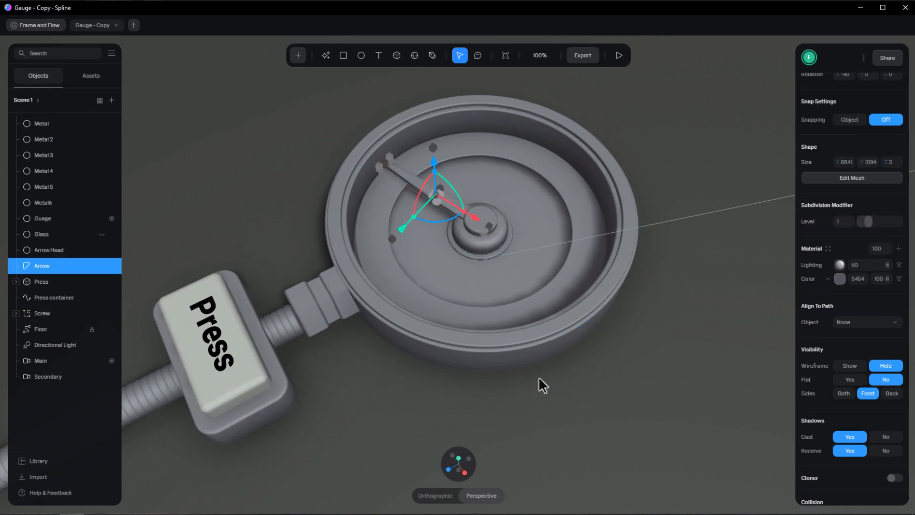
scroll(435, 191, "up", 3)
scroll(452, 206, "down", 2)
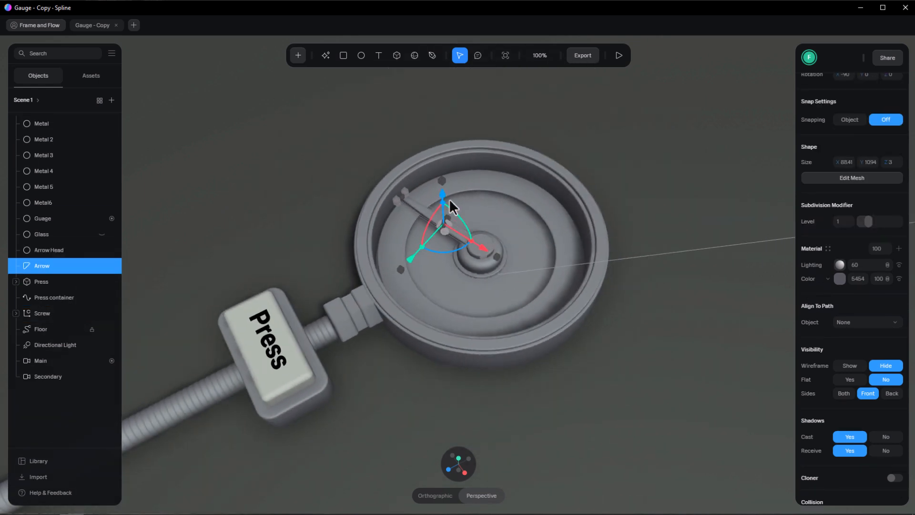
Add a cube beside the gauge, stretched to about 274 by 40 by 100, with a corner value of 3
left_click(458, 458)
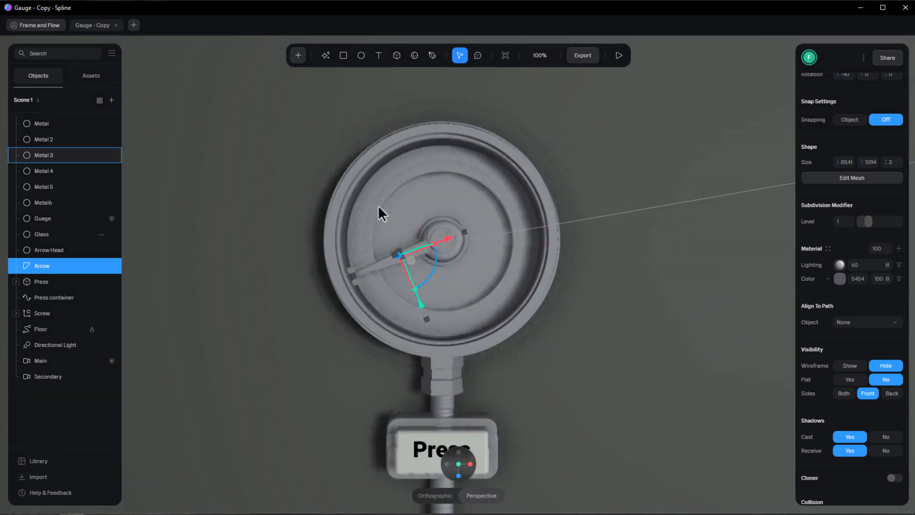
left_click(396, 55)
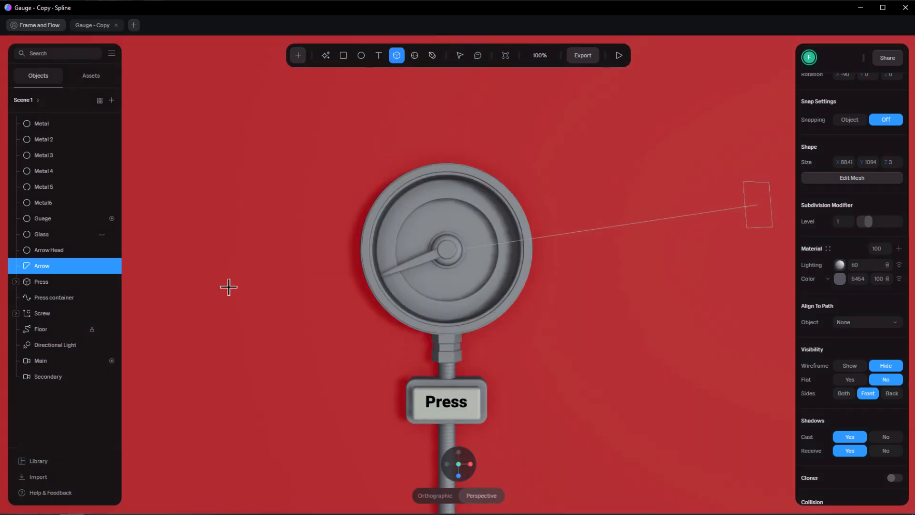
left_click(224, 293)
middle_click_drag(219, 303, 515, 319)
left_click_drag(464, 246, 464, 302)
left_click_drag(389, 328, 185, 316)
middle_click_drag(185, 316, 359, 262)
left_click_drag(291, 313, 326, 313)
scroll(851, 315, "up", 3)
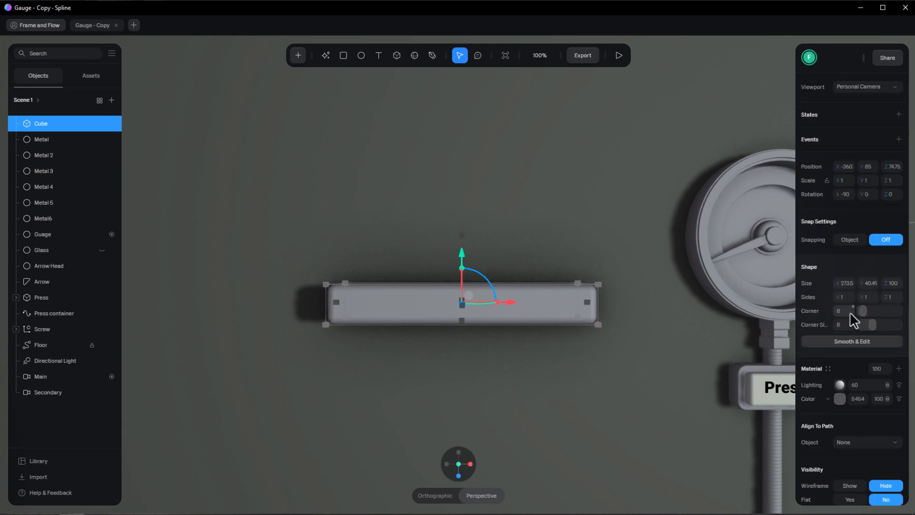
left_click_drag(863, 310, 863, 313)
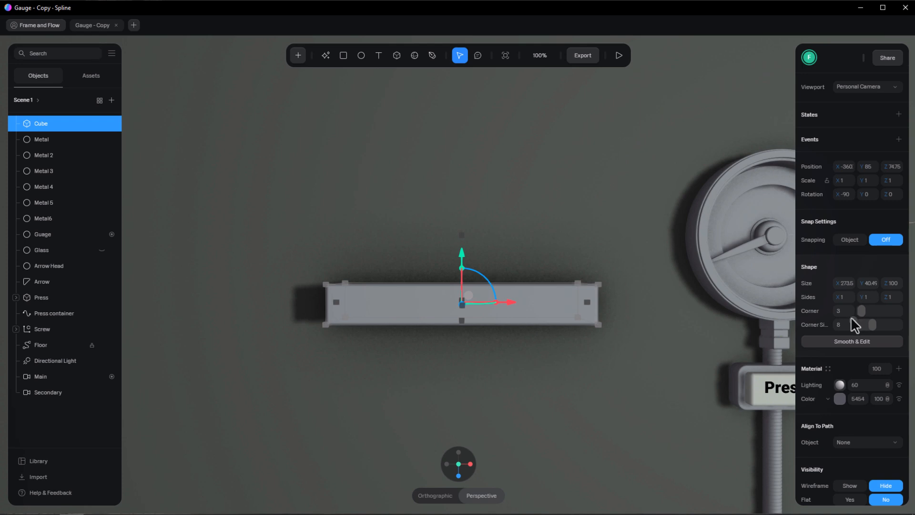
Convert the cube to an editable smooth mesh and add a loop cut across its middle
left_click(857, 341)
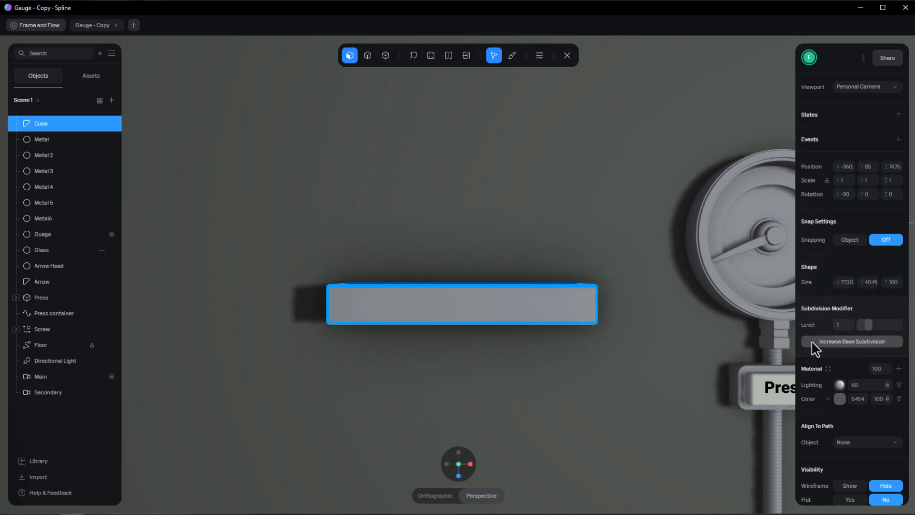
left_click(450, 56)
left_click(463, 304)
Scale the cube's left-end vertices inward to taper it towards a point, and set the subdivision level to 2
left_click(385, 56)
left_click_drag(292, 265, 397, 382)
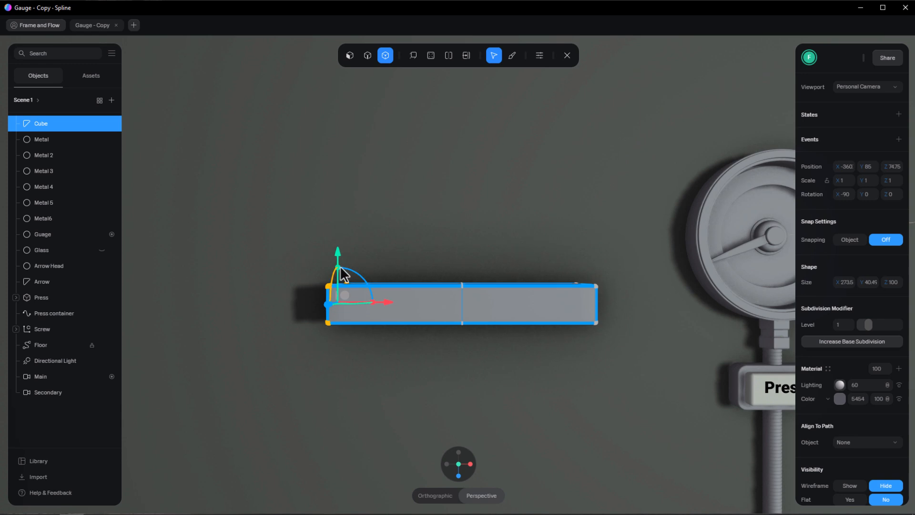
left_click_drag(340, 264, 346, 289)
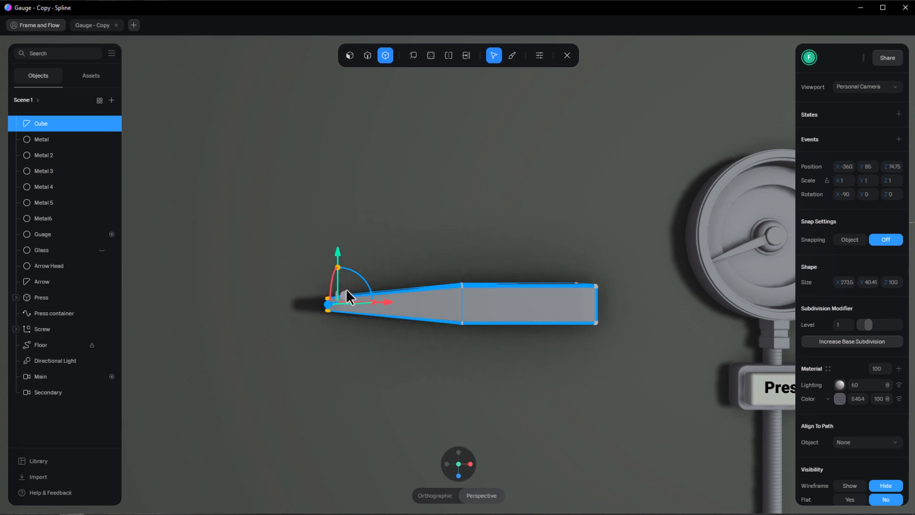
left_click(568, 55)
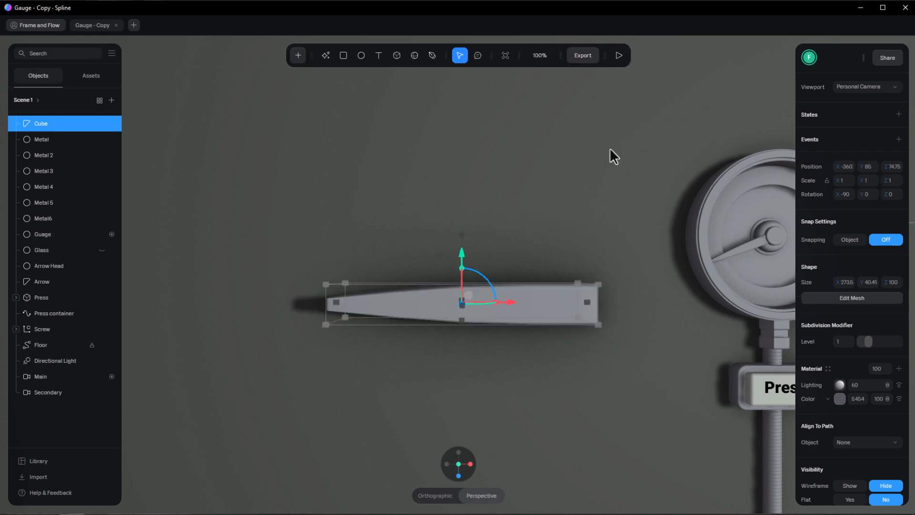
left_click_drag(869, 341, 876, 342)
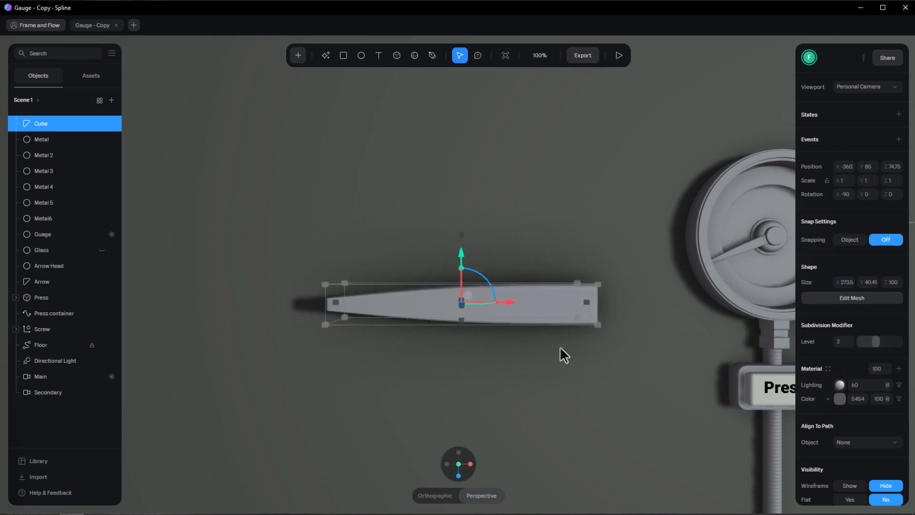
Delete the tapered demonstration cube
middle_click_drag(576, 345, 362, 318)
scroll(367, 311, "down", 1)
key("Delete")
Examine the Press button, the object nested in it, and the path settings of the Press container
left_click_drag(405, 301, 507, 271, "alt")
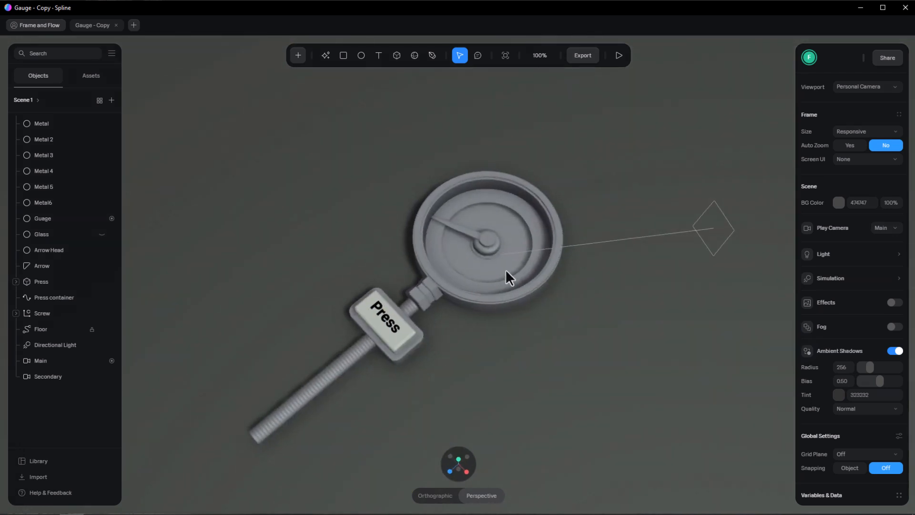
scroll(507, 271, "up", 5)
left_click(44, 282)
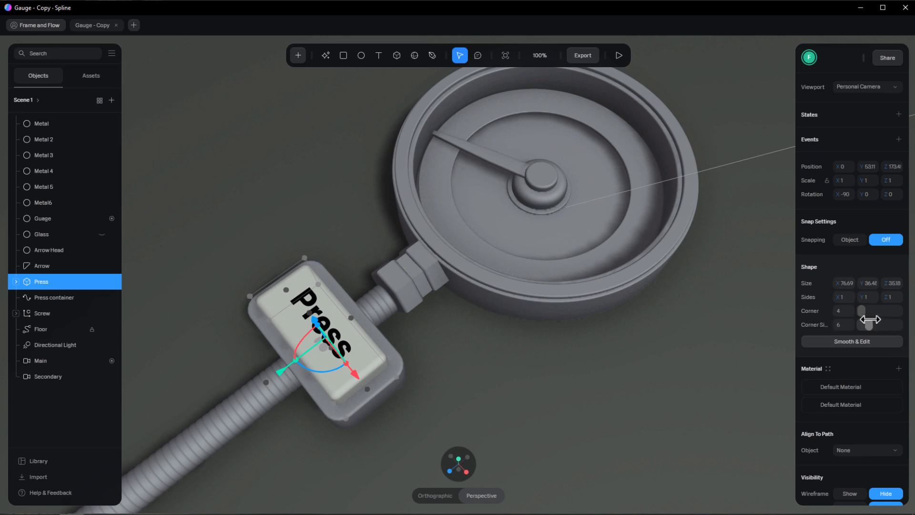
left_click(15, 282)
left_click(48, 297)
left_click(15, 281)
left_click(39, 293)
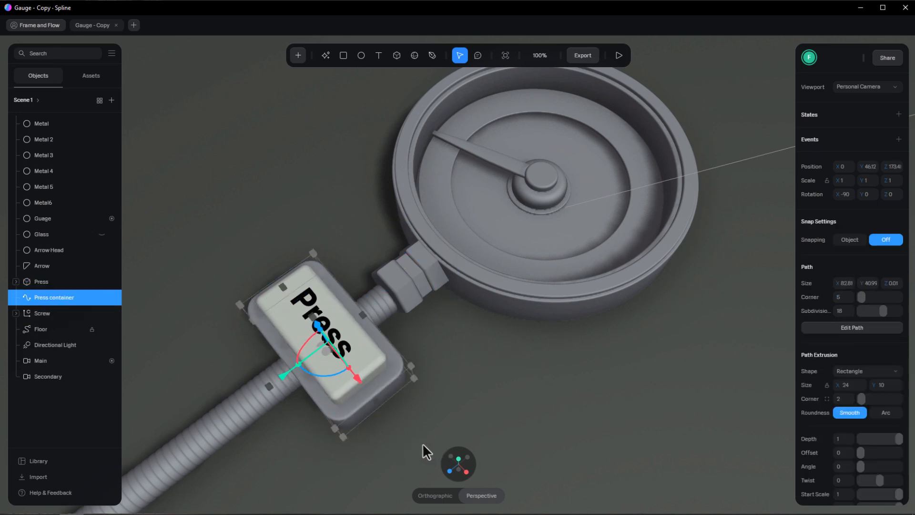
scroll(407, 392, "down", 1)
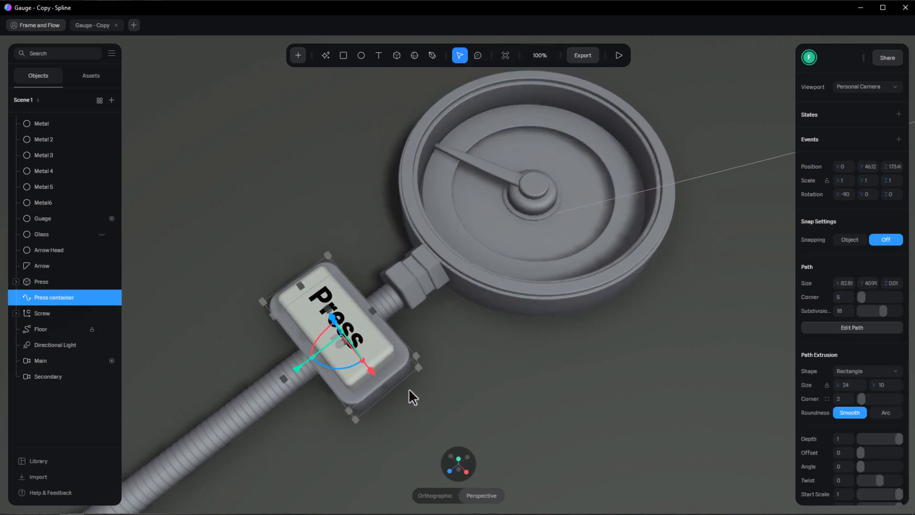
Expand the Screw group and inspect the polygon parts that form the connector below the gauge
left_click(16, 314)
left_click(61, 329)
left_click(46, 377)
scroll(446, 250, "up", 3)
scroll(387, 307, "down", 2)
Add a 100 by 100 pentagon beside the gauge, set its sides to 7, and give it some extrusion
left_click(298, 55)
left_click(333, 171)
left_click(459, 463)
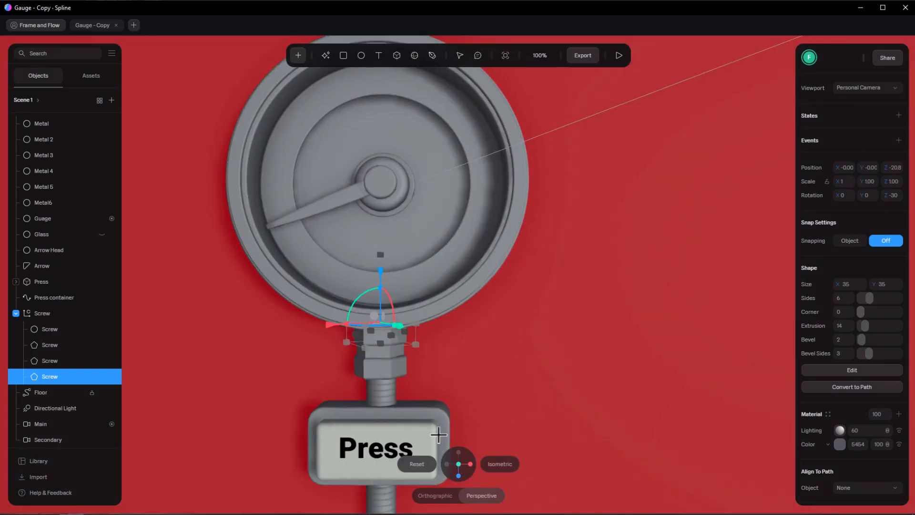
left_click(672, 334)
middle_click_drag(696, 453, 534, 446)
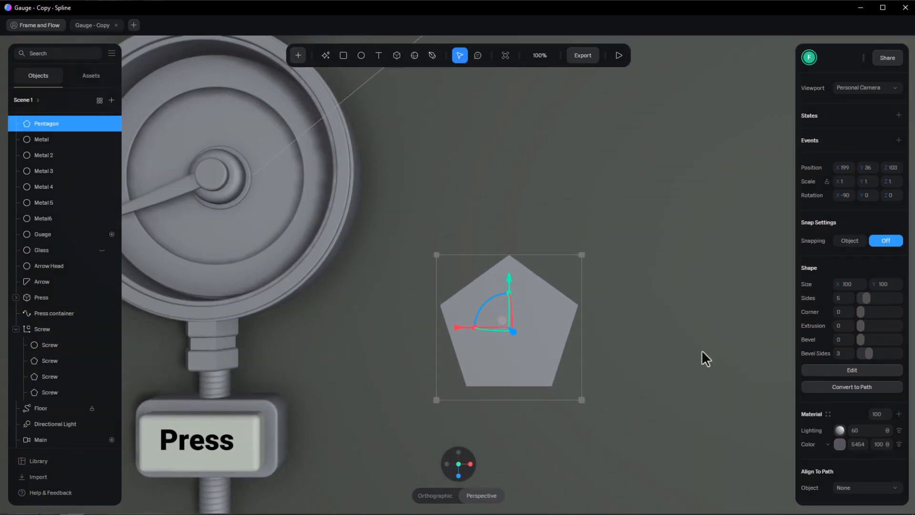
left_click_drag(868, 299, 874, 300)
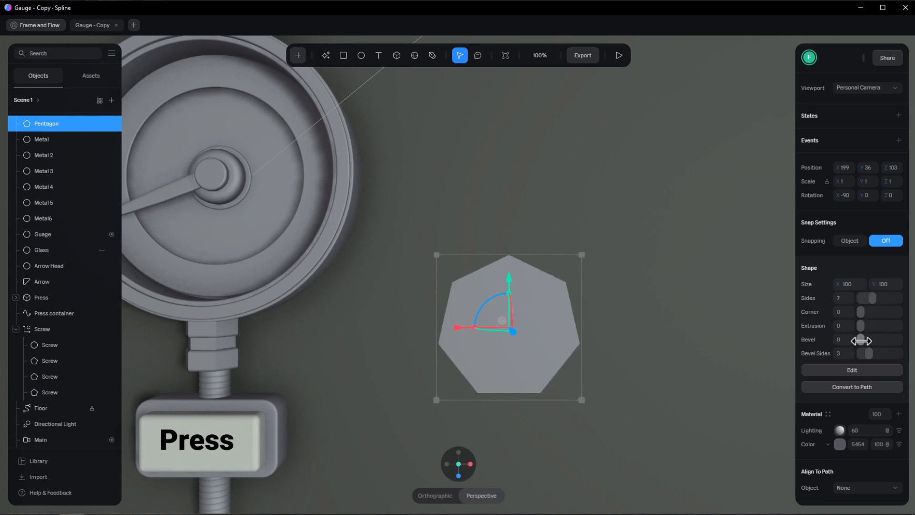
left_click_drag(861, 326, 868, 327)
Stand the seven-sided polygon upright and convert it to a path with a Rectangle extrusion shape
left_click_drag(512, 307, 510, 348)
left_click_drag(476, 400, 530, 343)
left_click(871, 387)
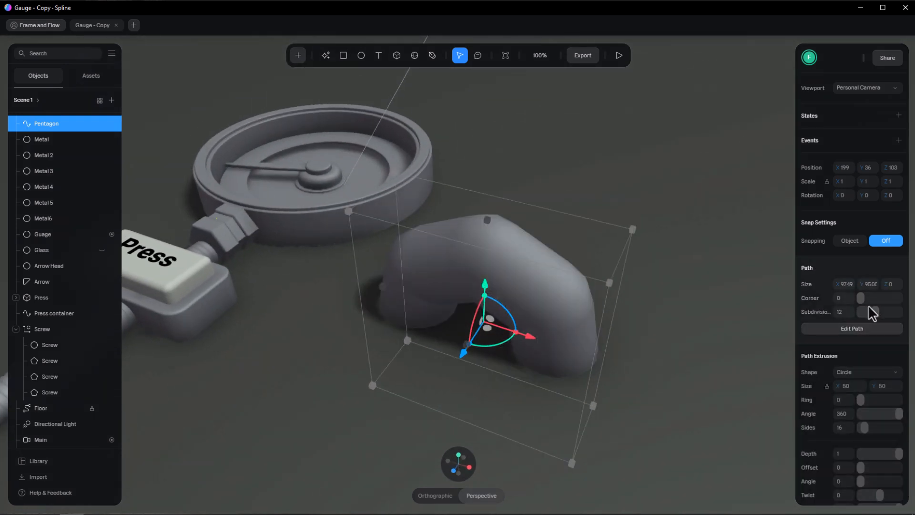
left_click(856, 373)
left_click(853, 352)
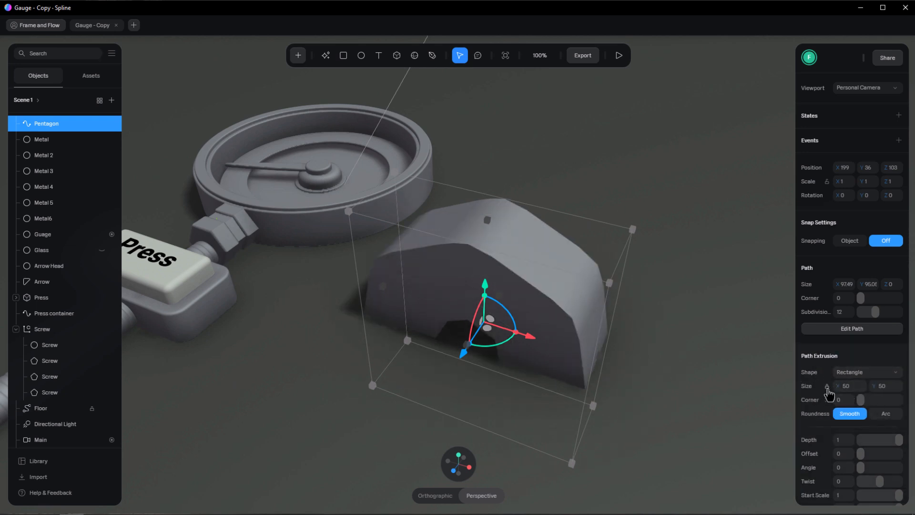
Reduce the rectangle extrusion size of the seven-sided path and delete the polygon from the scene
left_click_drag(837, 386, 806, 384)
left_click_drag(482, 284, 342, 248)
key("Delete")
left_click(343, 248)
Select the round threaded part in the Screw group and move it away from the Press container
left_click(41, 344)
left_click(42, 376)
left_click(58, 329)
left_click_drag(263, 325, 438, 373)
left_click_drag(524, 304, 423, 237)
middle_click_drag(388, 238, 490, 412)
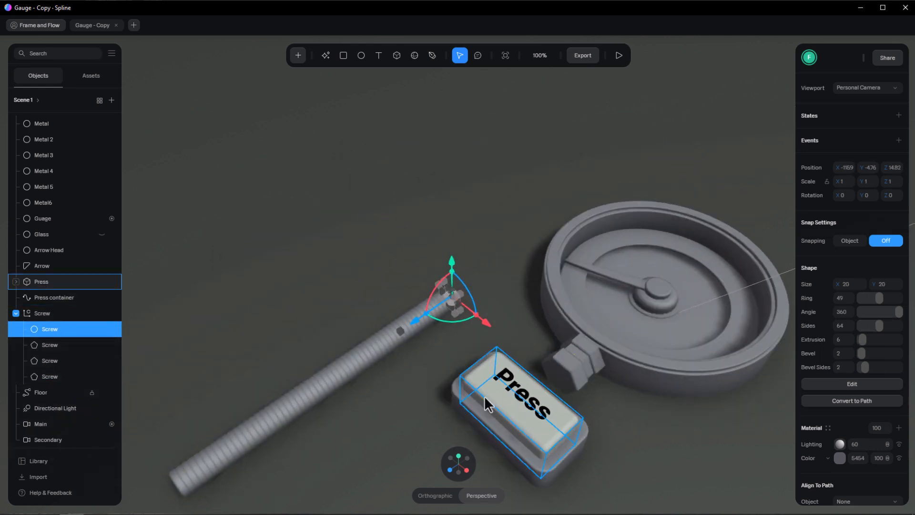
Turn off the linear cloner of the threaded part and inspect the single ring from the side
scroll(464, 290, "up", 3)
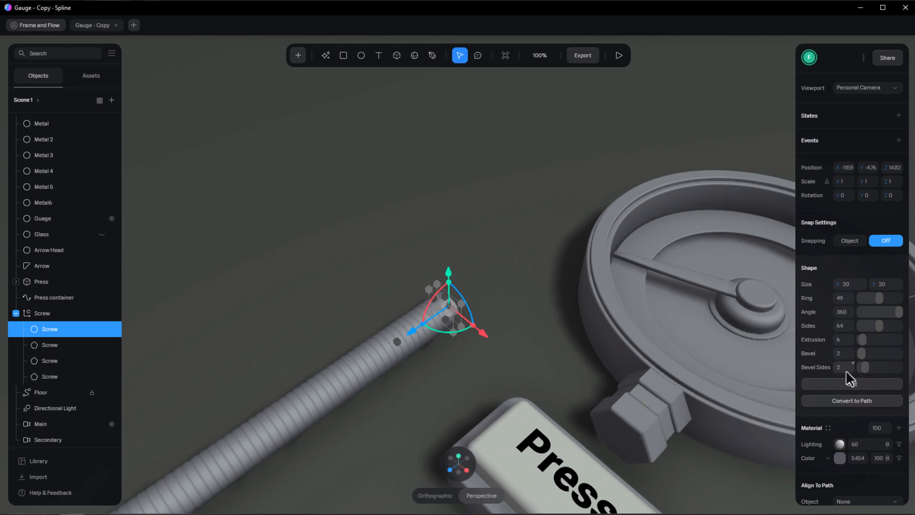
scroll(846, 372, "down", 2)
scroll(846, 372, "down", 4)
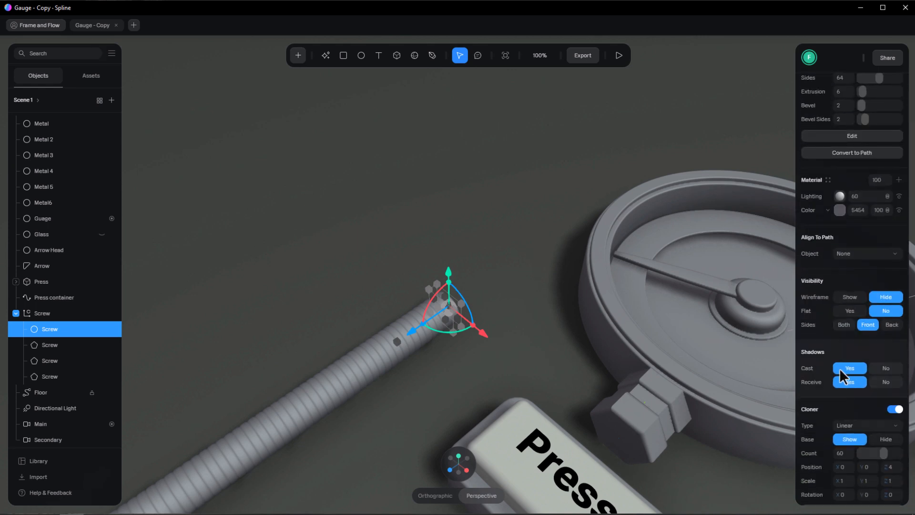
left_click(895, 360)
scroll(471, 320, "up", 5)
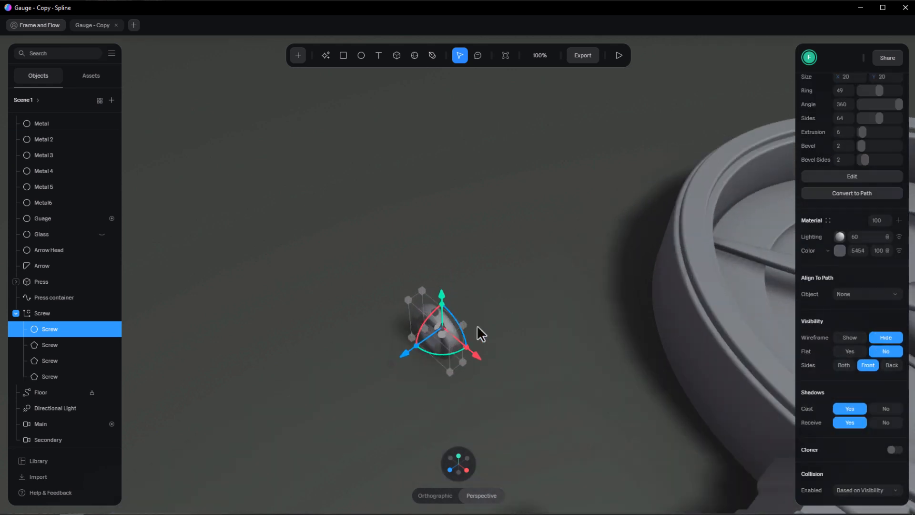
middle_click_drag(544, 338, 504, 324)
scroll(504, 324, "up", 3)
middle_click_drag(614, 447, 334, 107)
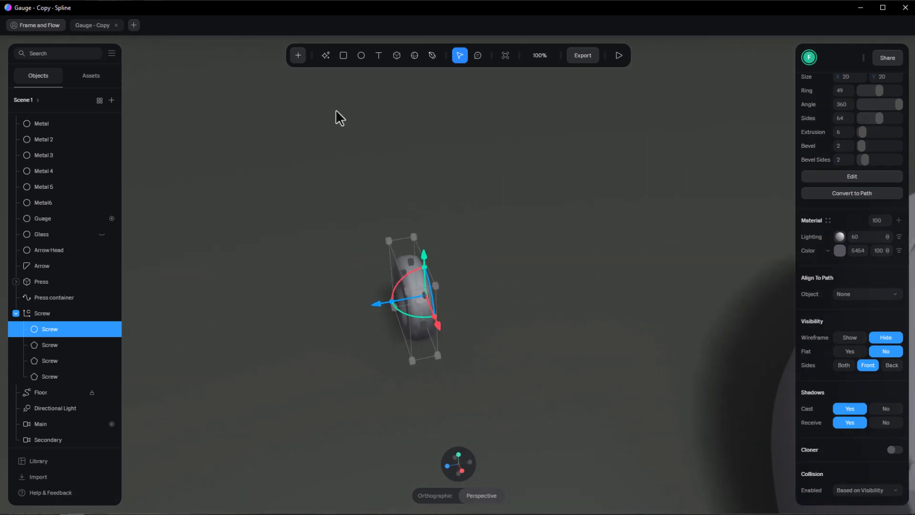
Turn the ring's linear cloner back on and view the repeated rings forming the screw thread
left_click(509, 314)
middle_click_drag(508, 314, 571, 292)
left_click(894, 450)
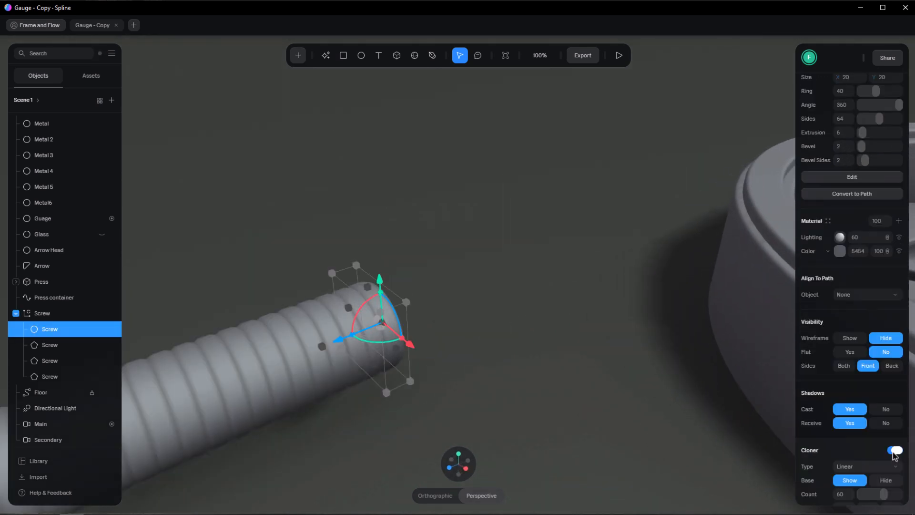
scroll(513, 356, "down", 3)
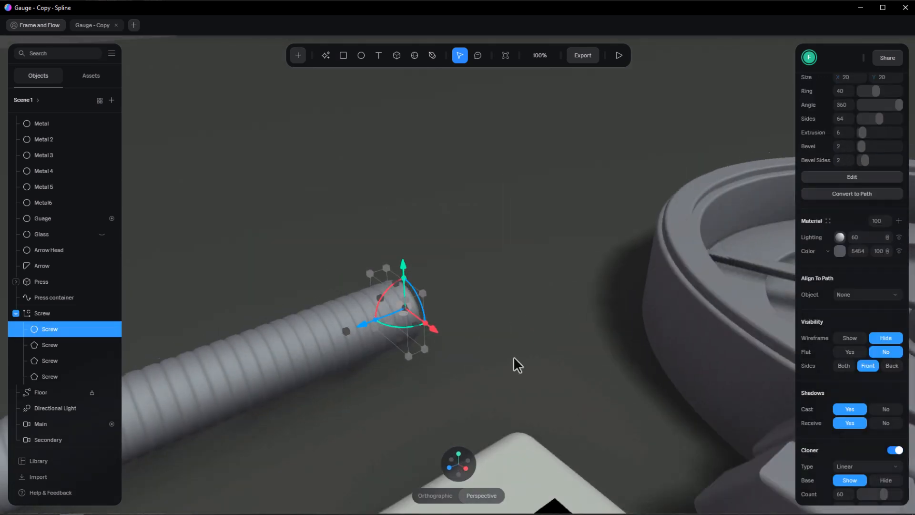
scroll(514, 356, "down", 5)
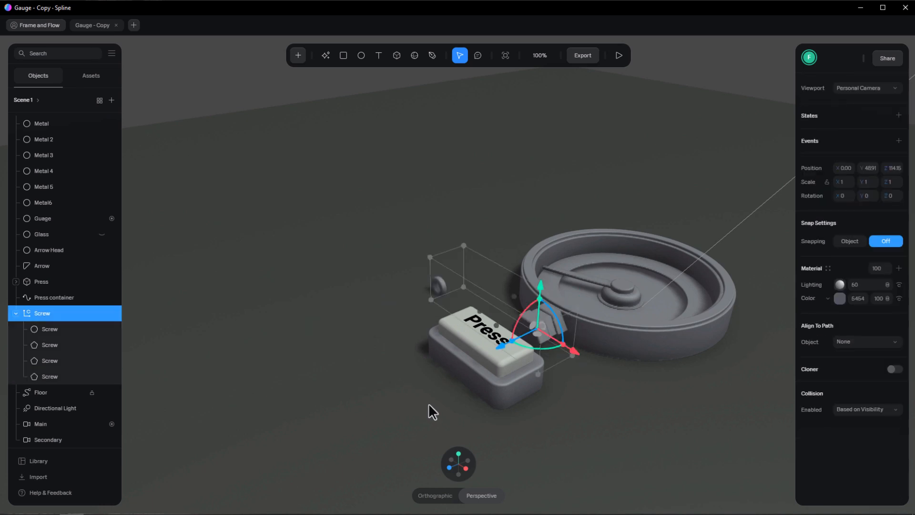
Collapse the Screw group, select the Floor, and examine the image, color and gradient layers of its material
left_click(15, 313)
left_click(42, 330)
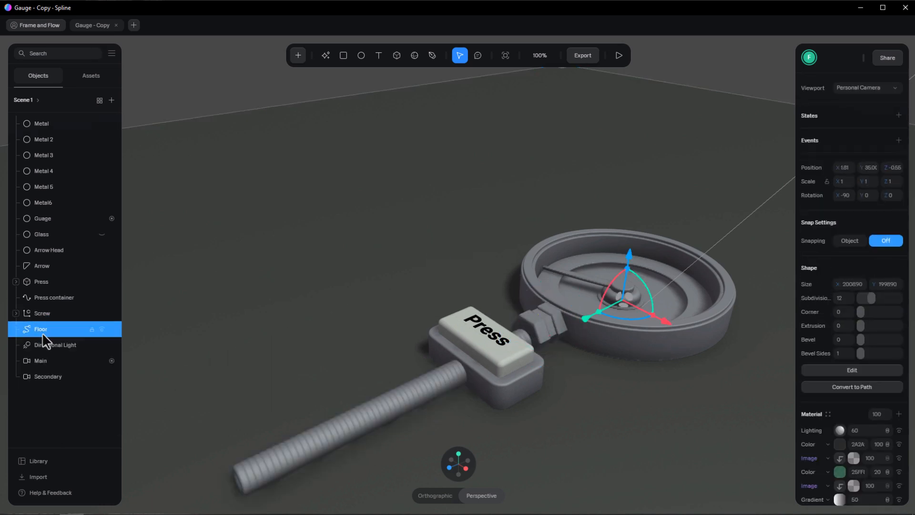
middle_click_drag(315, 290, 282, 265)
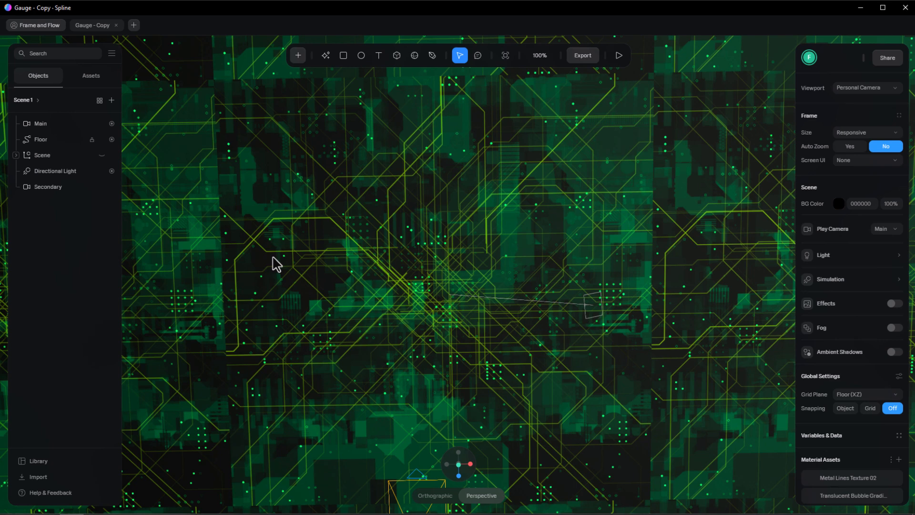
left_click(51, 140)
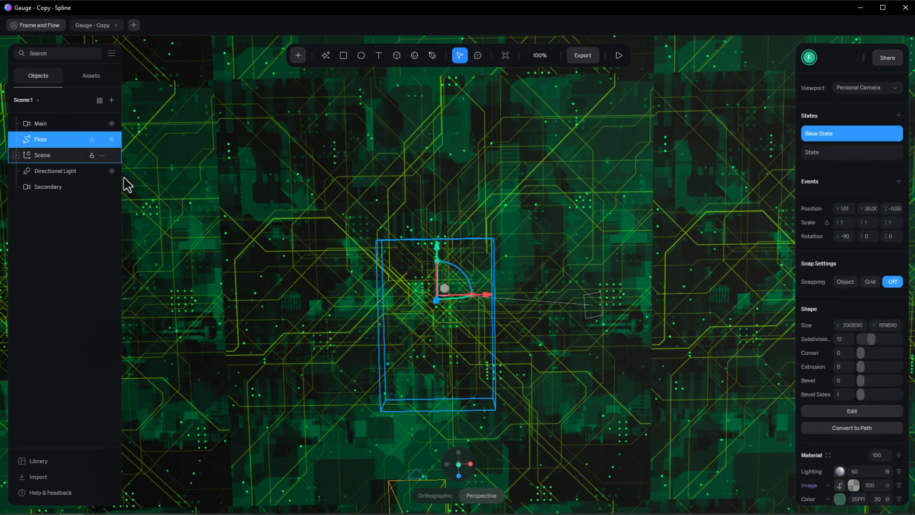
scroll(840, 414, "down", 5)
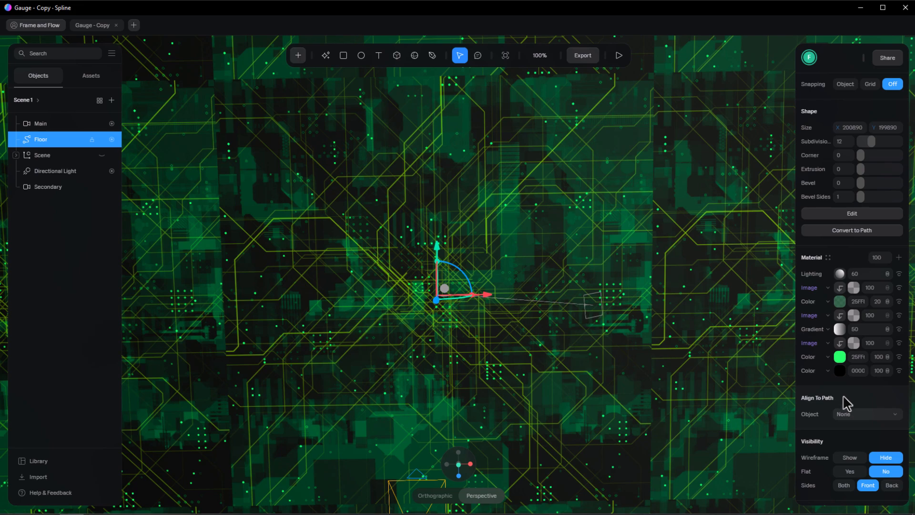
Switch to the Photos viewer and look through the wire and dot grid texture images used for the floor
left_click(96, 514)
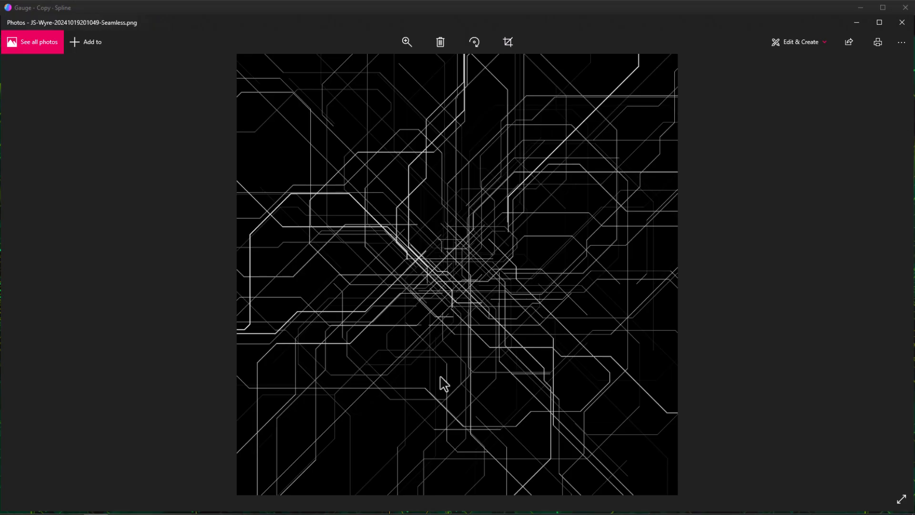
key("Left")
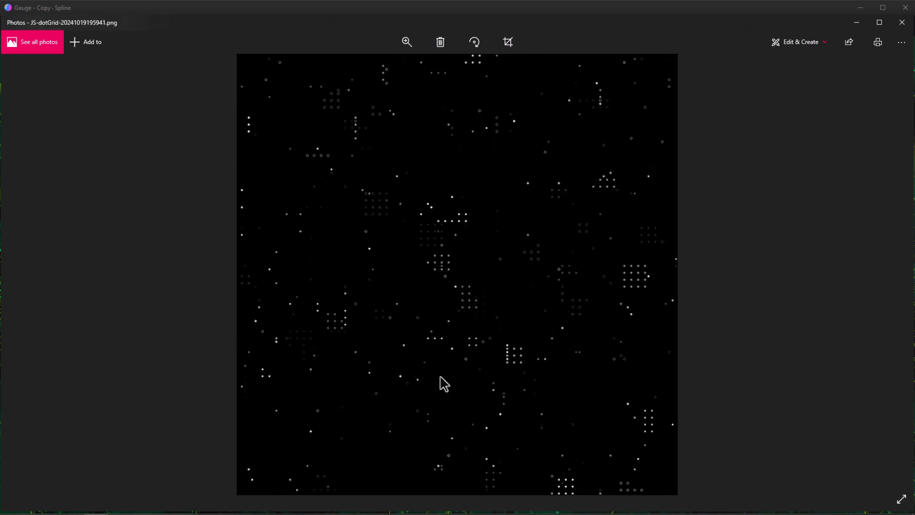
key("Left")
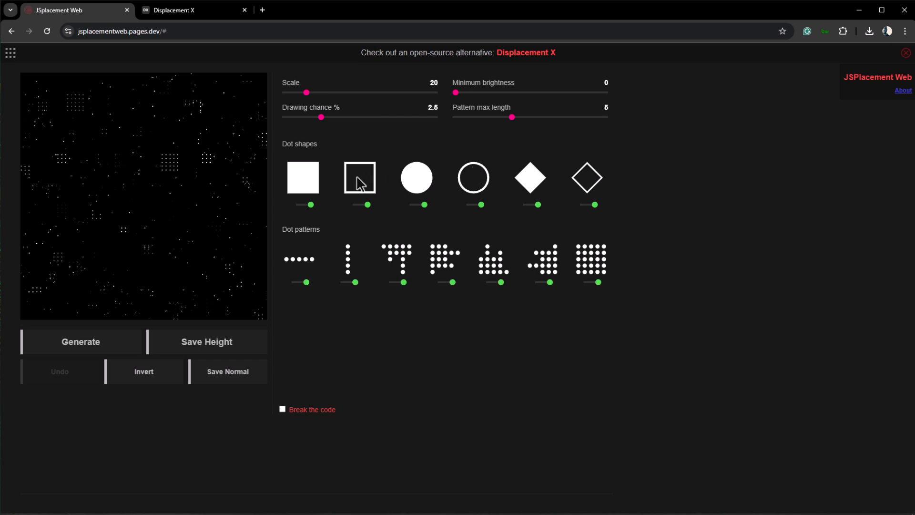
Generate a new dot grid texture in JSplacement Web and save its height map
left_click(117, 342)
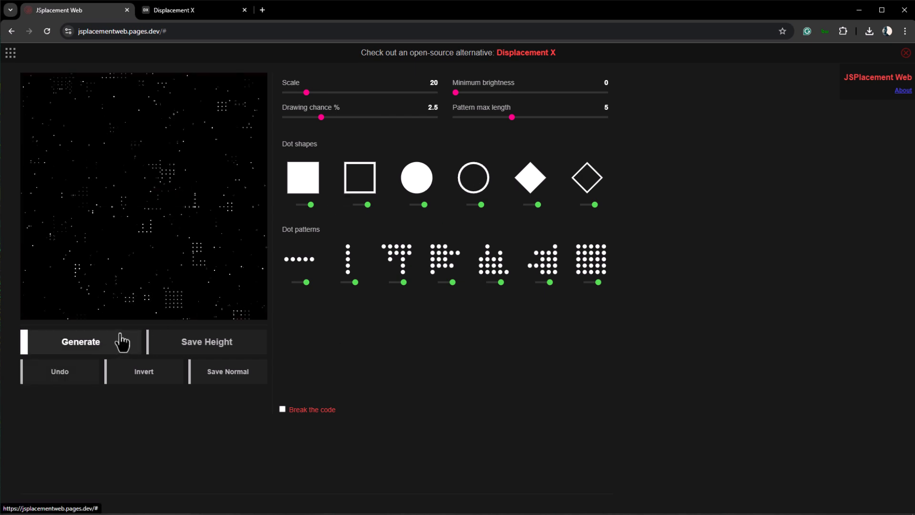
left_click(213, 350)
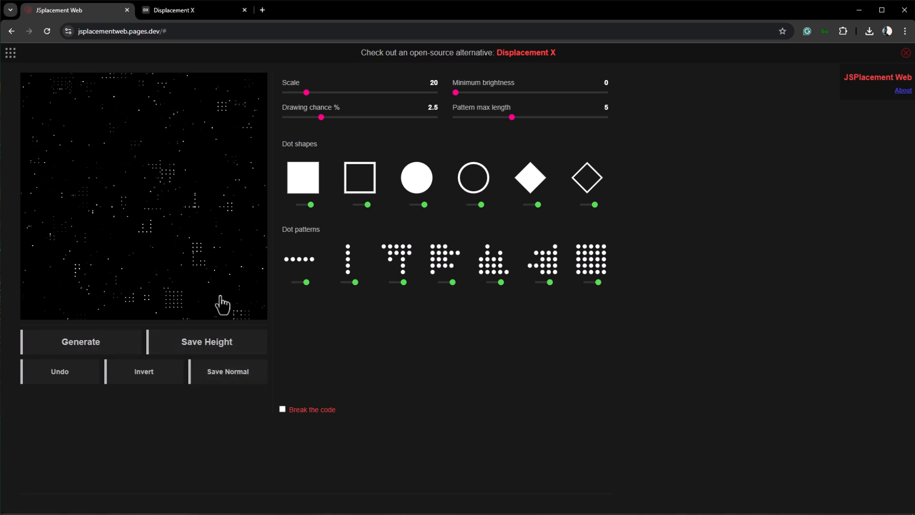
Generate a displacement map with JSplacement: Wyre, using a layer count of 15 and a max wire width of 41
left_click(11, 54)
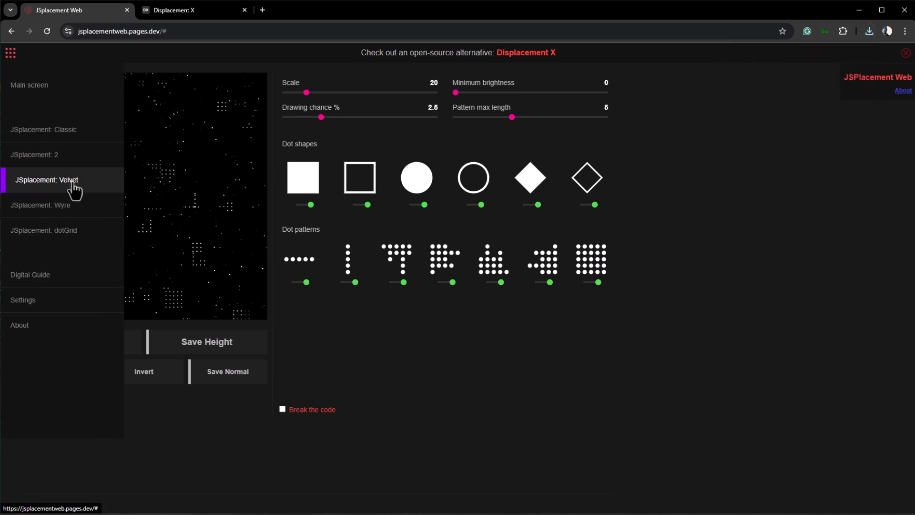
left_click(62, 211)
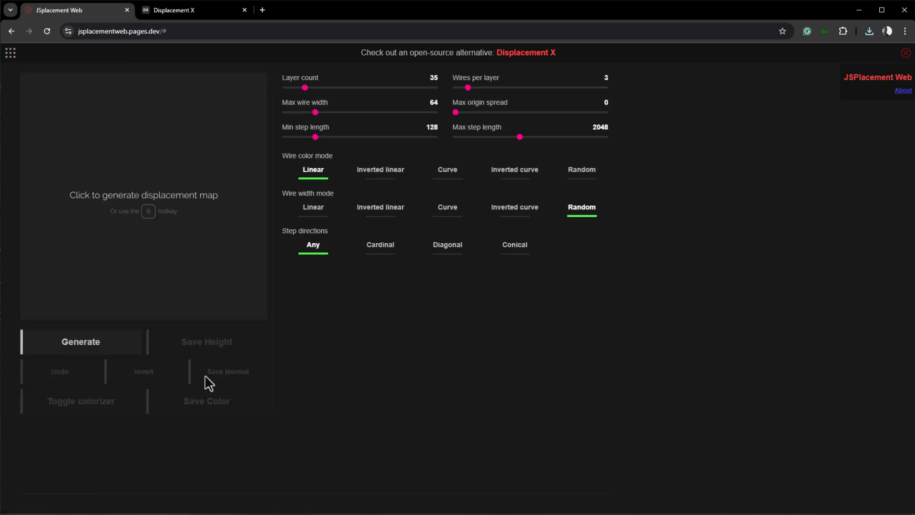
key("r")
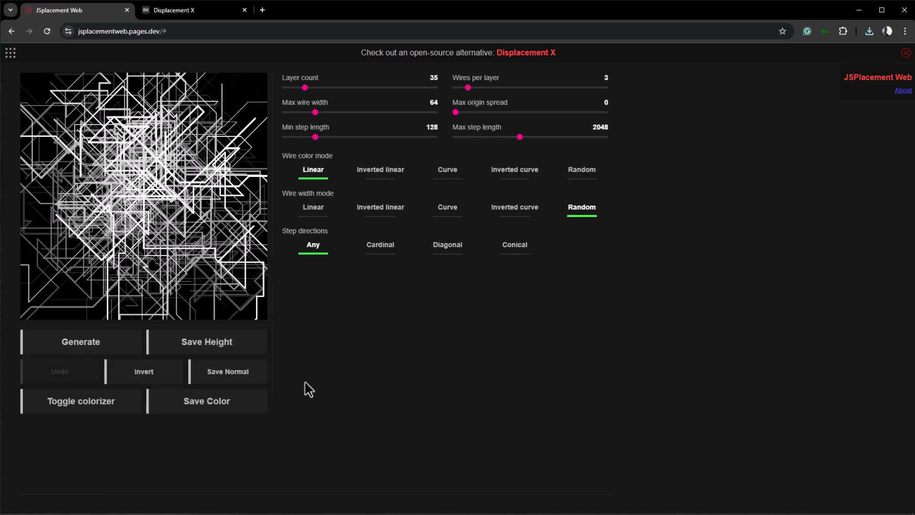
left_click(293, 88)
left_click(300, 113)
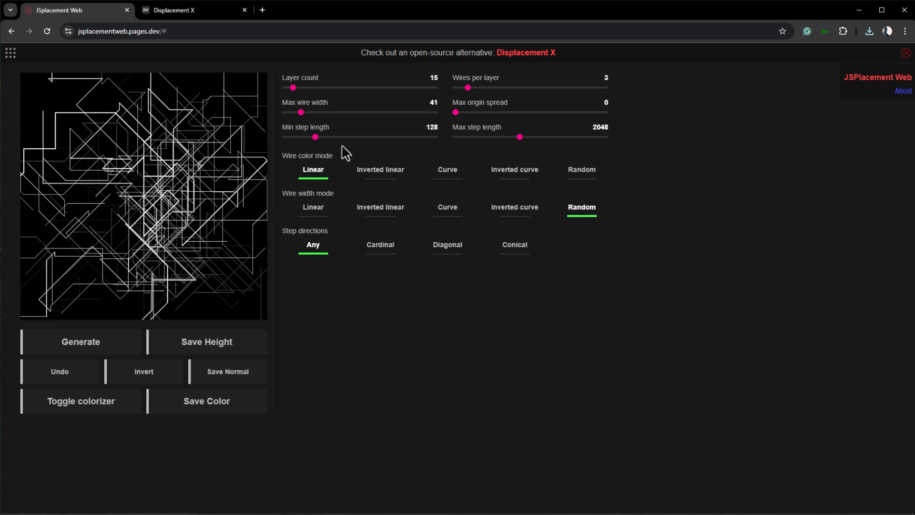
Switch to the Displacement X site, randomize all of its settings, and render a new texture
left_click(200, 11)
scroll(122, 347, "down", 4)
scroll(652, 134, "up", 4)
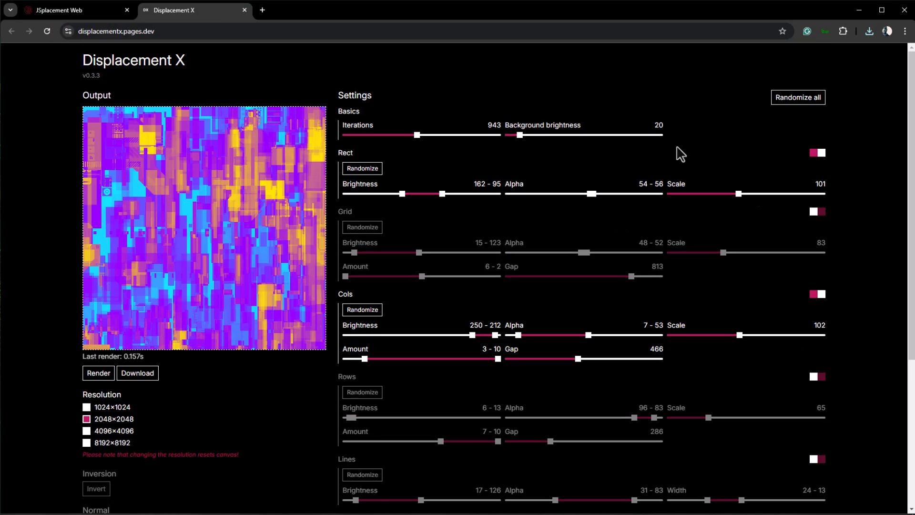
left_click(798, 97)
left_click(99, 373)
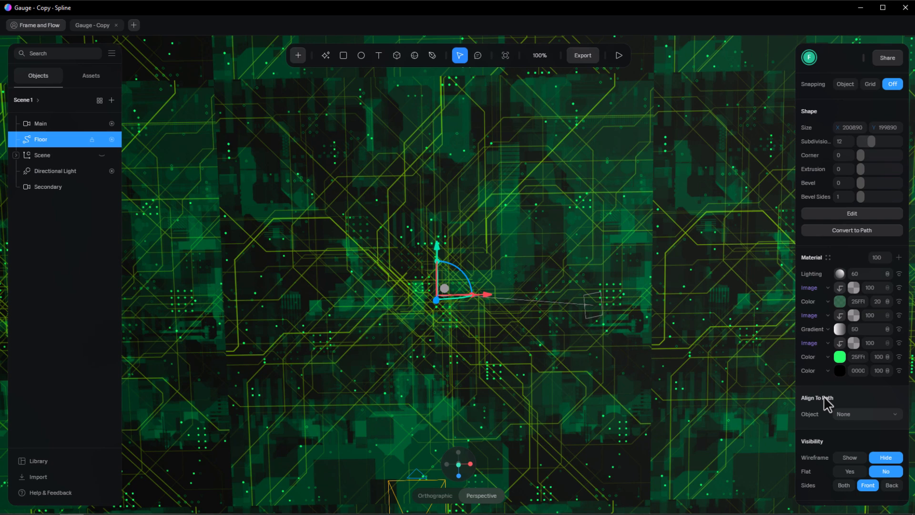
Hide the Floor material's color layer with opacity 20 and its gradient layer, and toggle the bright green color layer off and on
left_click(899, 301)
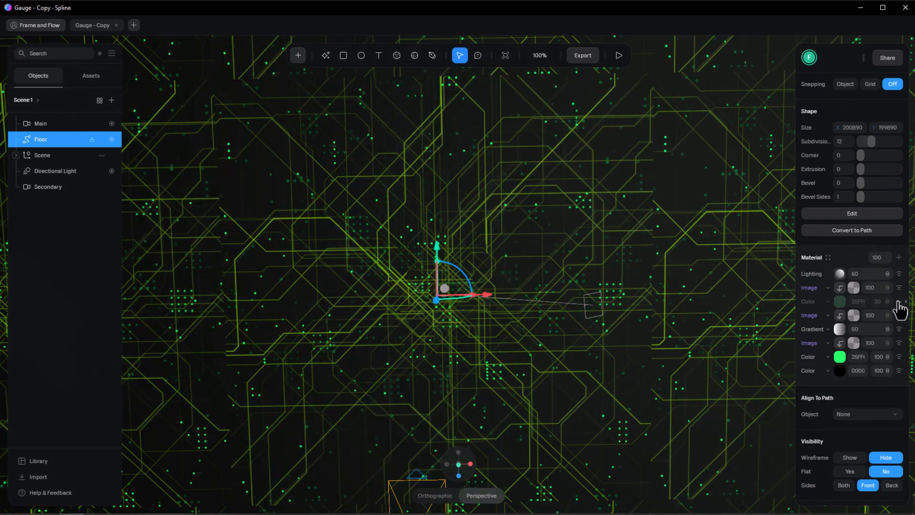
left_click(899, 329)
left_click(900, 356)
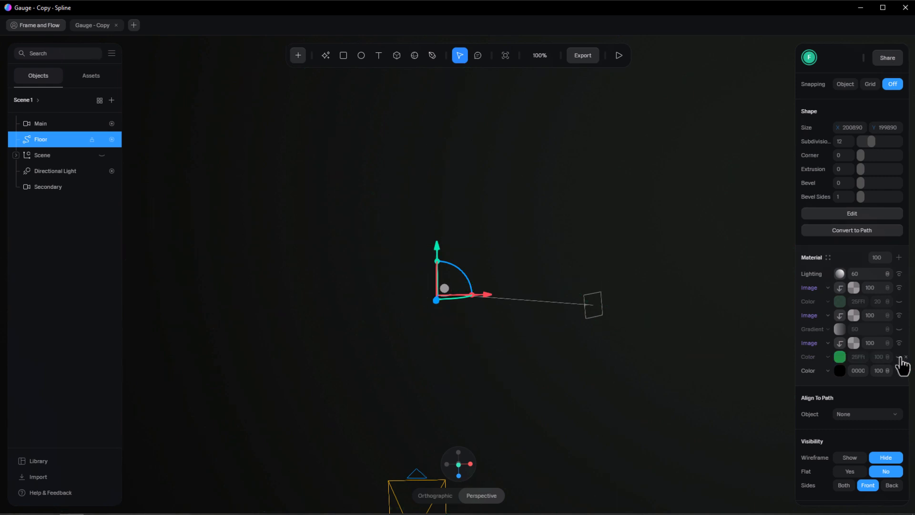
left_click(900, 357)
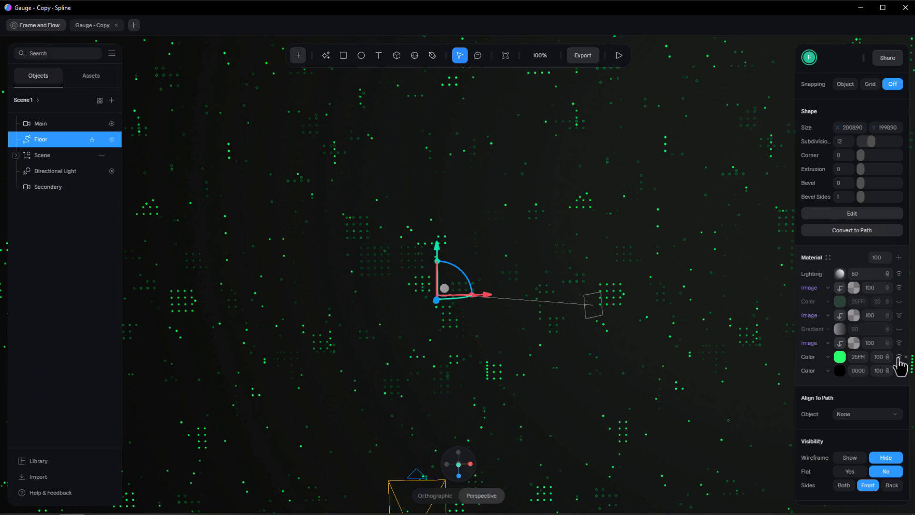
Check the dot image mask, give the green color layer beneath it a slightly softer green, and undo the hue change
left_click(850, 339)
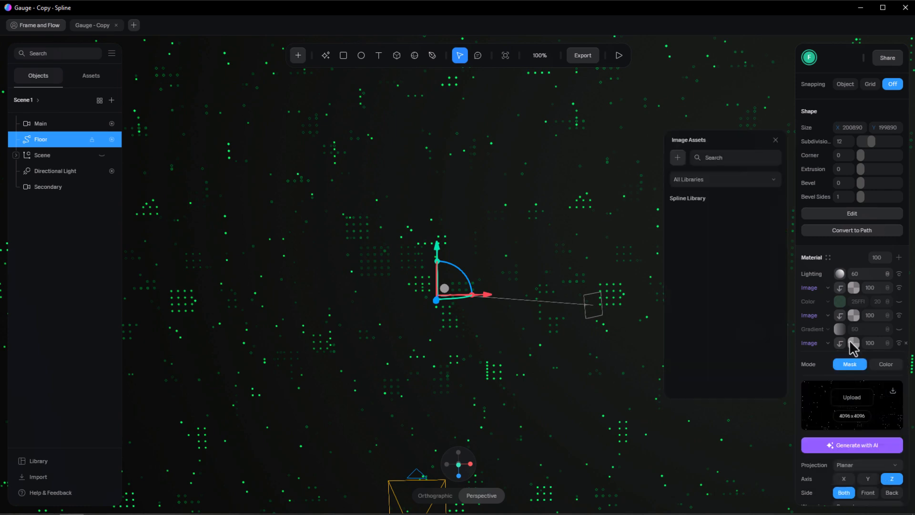
left_click(849, 340)
left_click(840, 357)
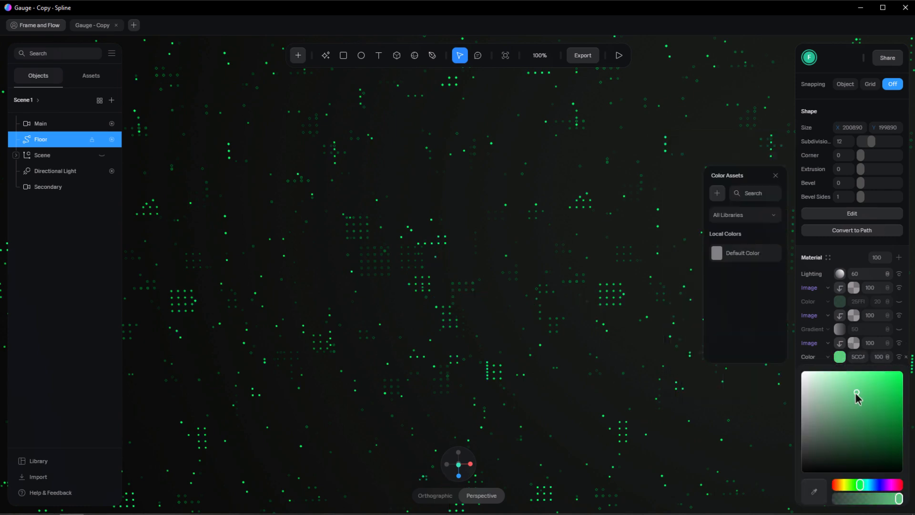
left_click_drag(881, 417, 879, 376)
left_click_drag(856, 482, 846, 483)
key("ctrl+z")
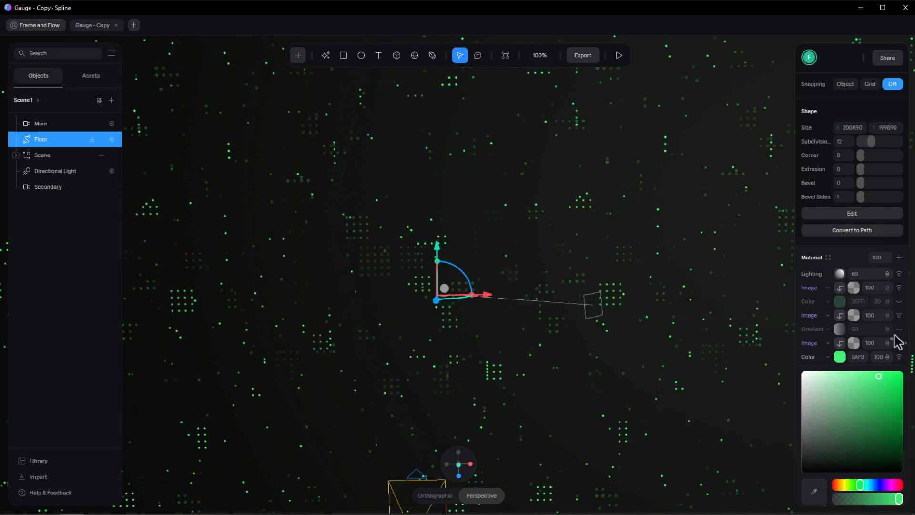
Show the Floor's gradient layer again and check the image mask directly above it
left_click(899, 330)
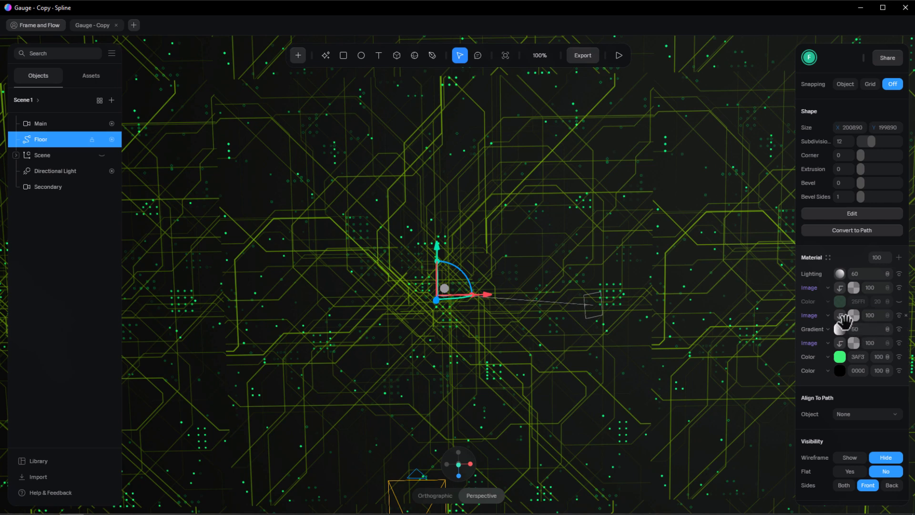
left_click(854, 315)
left_click(849, 316)
Try spreading the radial gradient by moving its yellow-green stop to the ramp's far end, and return it beside the red stop
left_click(840, 328)
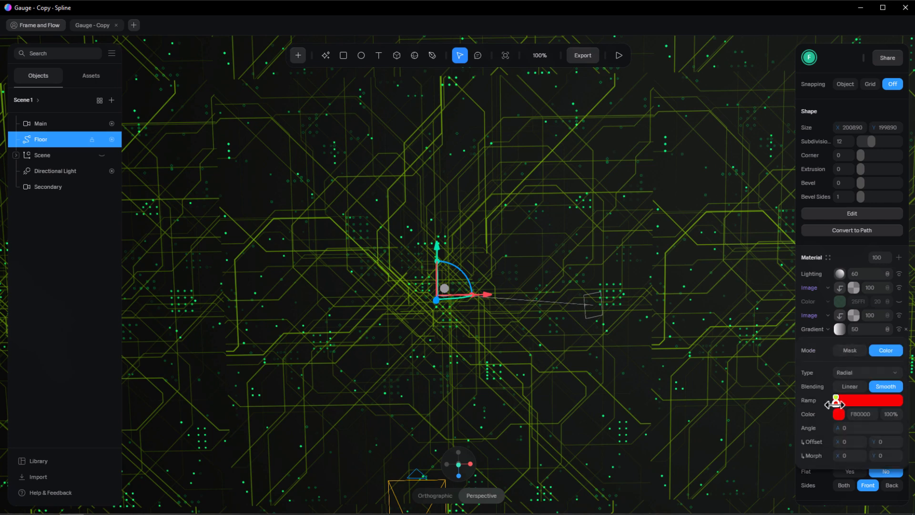
left_click_drag(836, 399, 900, 400)
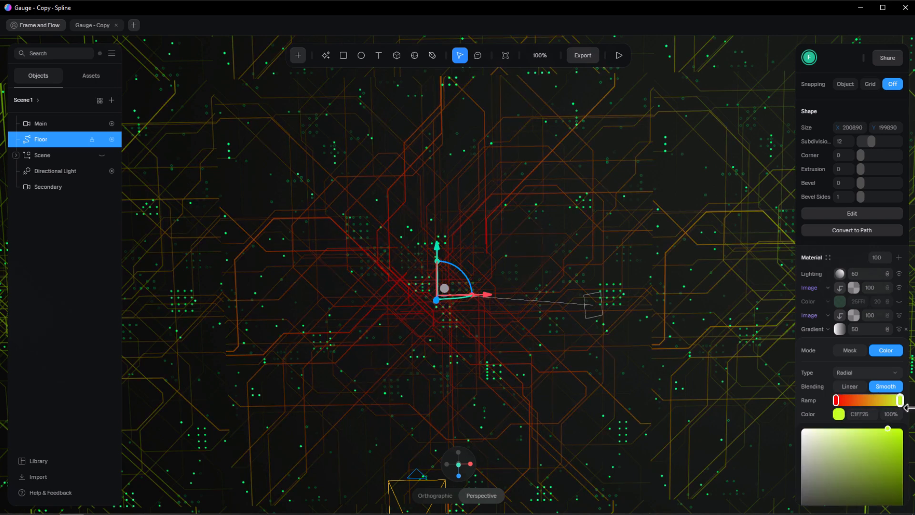
left_click(836, 399)
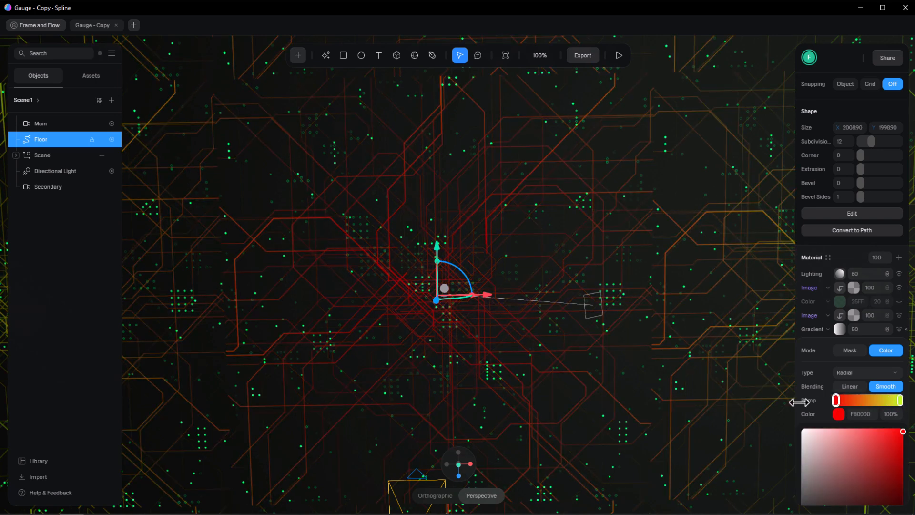
left_click_drag(900, 400, 829, 398)
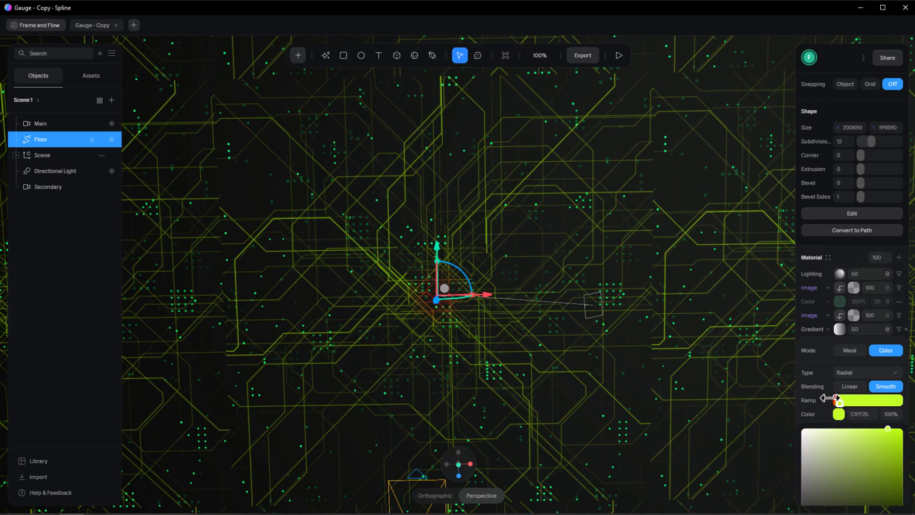
left_click(840, 329)
Show the Floor's color layer with opacity 20 again and open the settings of the image mask above it
left_click(899, 301)
left_click(853, 288)
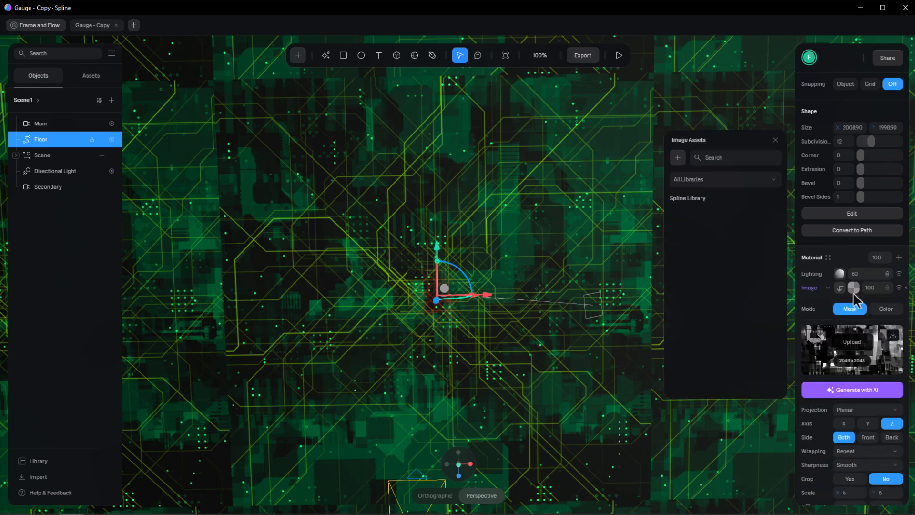
Close the image mask settings, switch the Floor to its second state, and check the orange color layer
left_click(849, 291)
scroll(844, 298, "up", 5)
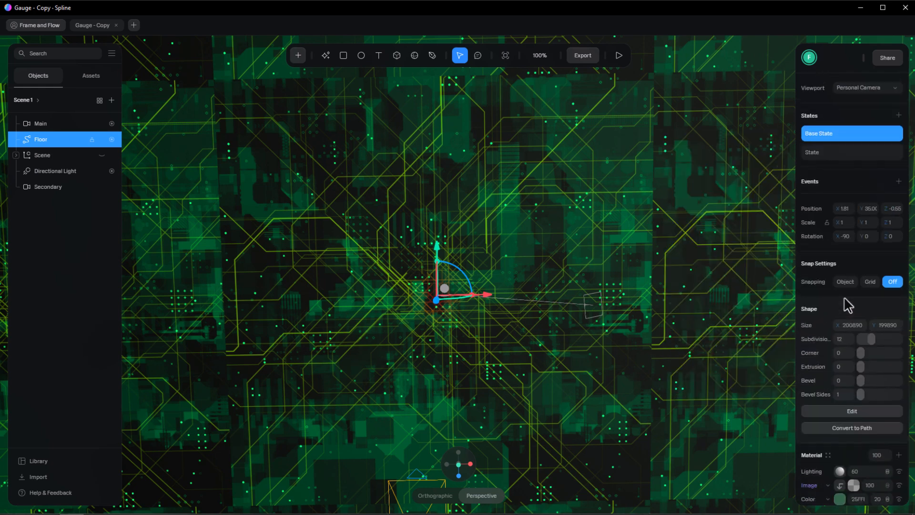
left_click(840, 153)
scroll(835, 200, "down", 3)
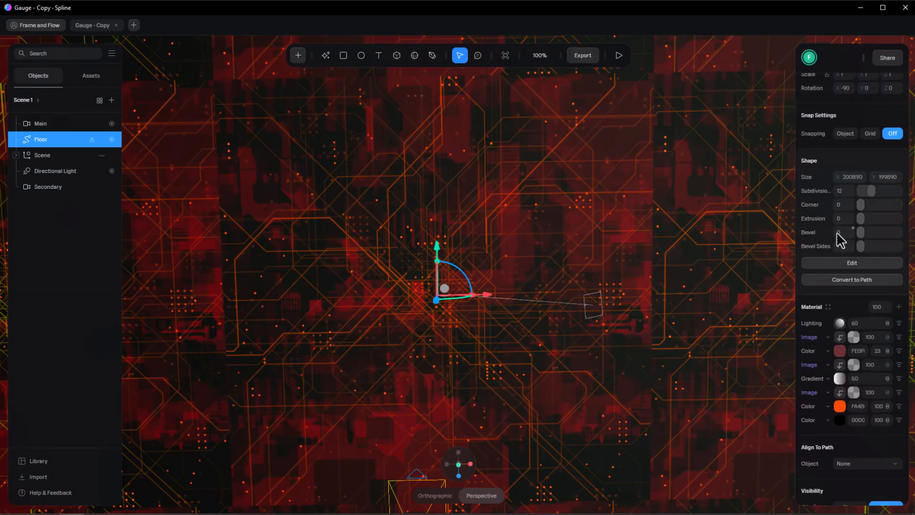
scroll(833, 224, "down", 2)
left_click(839, 306)
left_click(839, 307)
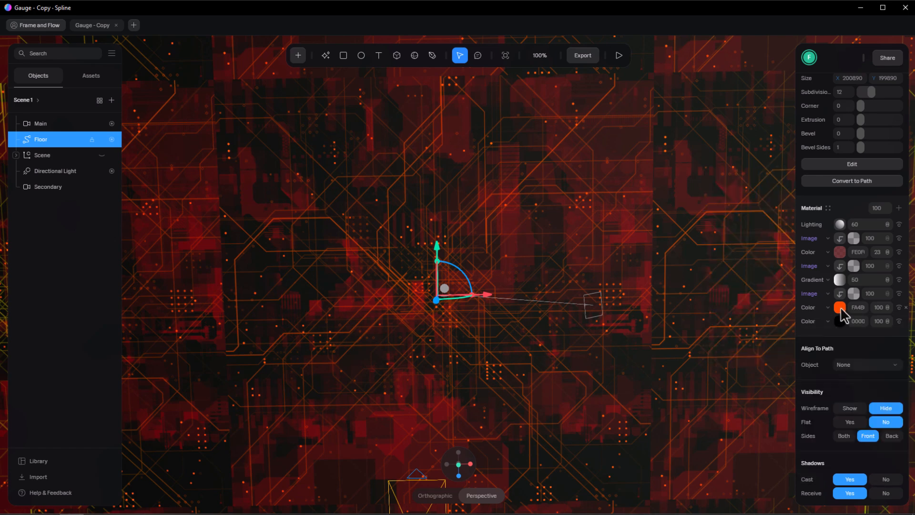
Check the Floor's red color layer and the radial gradient's color stops in this state
left_click(840, 251)
left_click(840, 279)
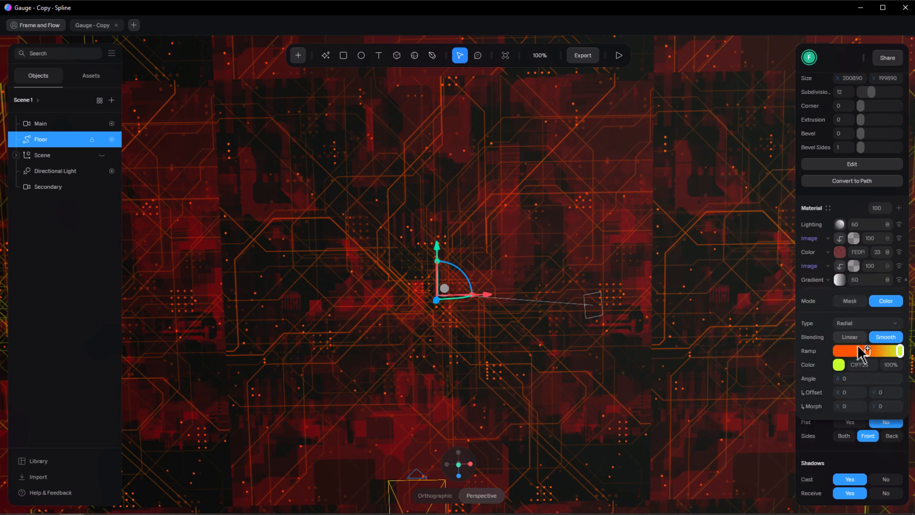
mouse_move(867, 352)
left_mouse_down()
mouse_move(838, 351)
mouse_move(905, 351)
mouse_move(870, 351)
left_mouse_up()
left_click(839, 280)
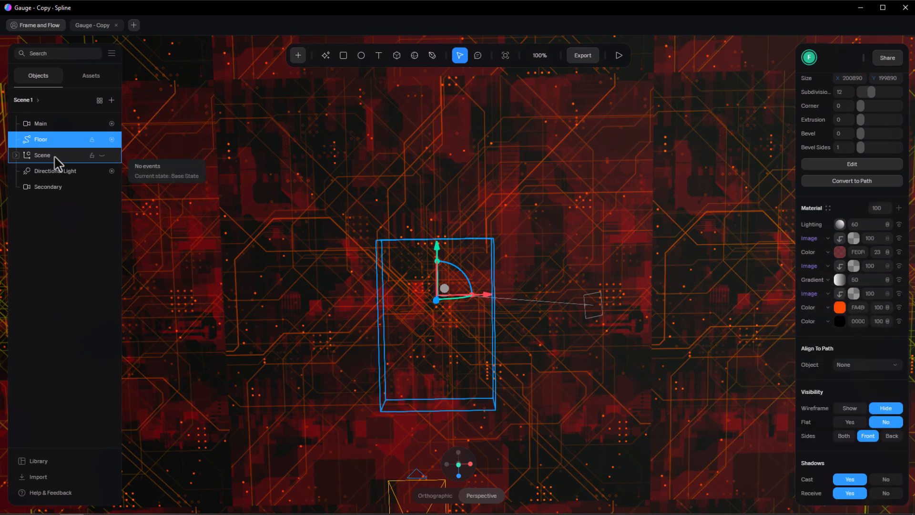
Expand the Scene and Body groups, show the Scene group again, and look at the gauge up close
left_click(16, 155)
left_click(24, 171)
left_click(103, 156)
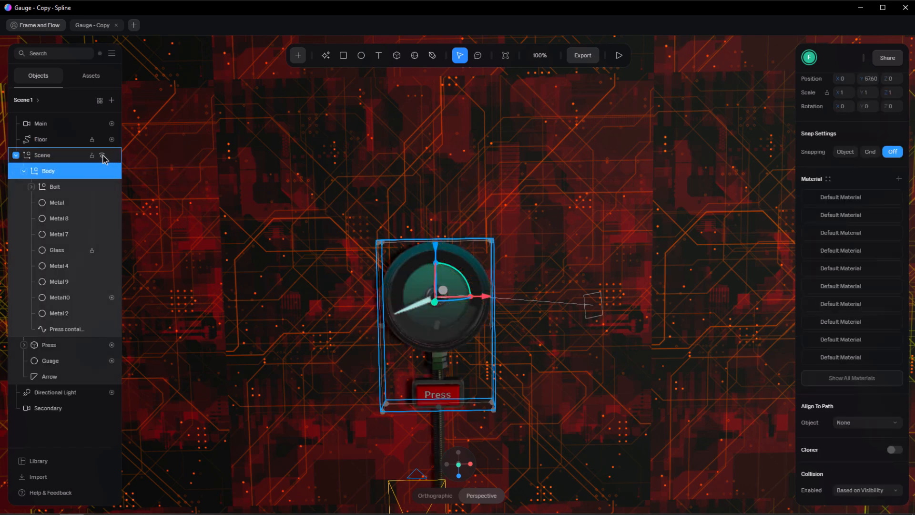
middle_click_drag(632, 396, 607, 368)
scroll(608, 368, "up", 5)
left_click_drag(531, 365, 519, 339, "alt")
scroll(519, 340, "up", 3)
middle_click_drag(522, 354, 554, 343)
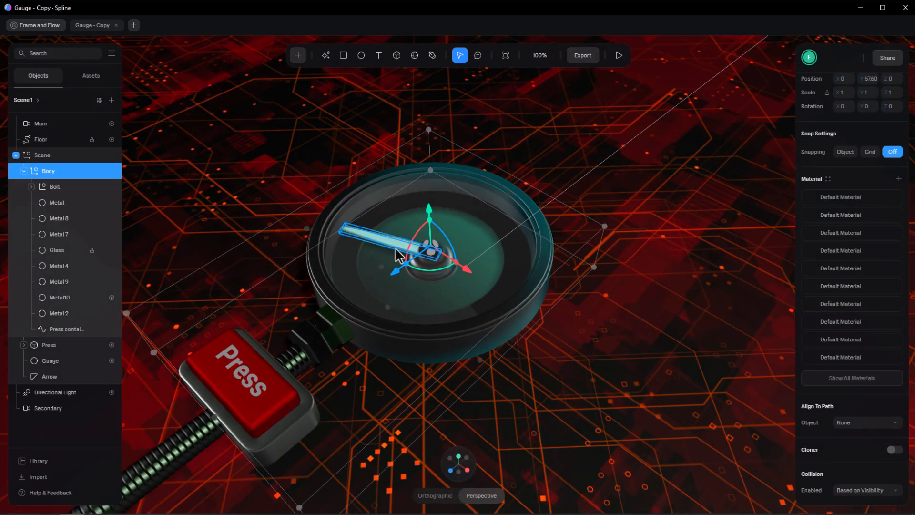
Select the Metal ring and examine its matcap and linear gradient layers around the gauge's rim
left_click(56, 204)
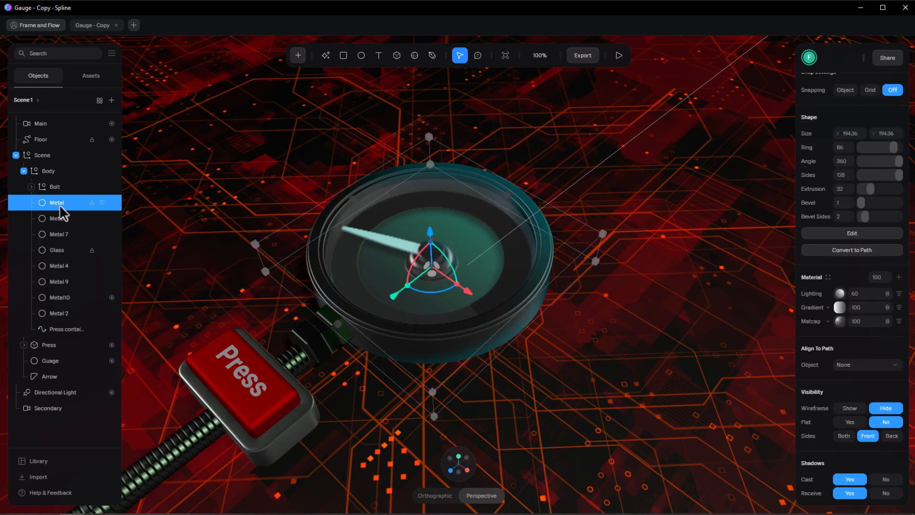
left_click(839, 321)
left_click(837, 325)
left_click(840, 313)
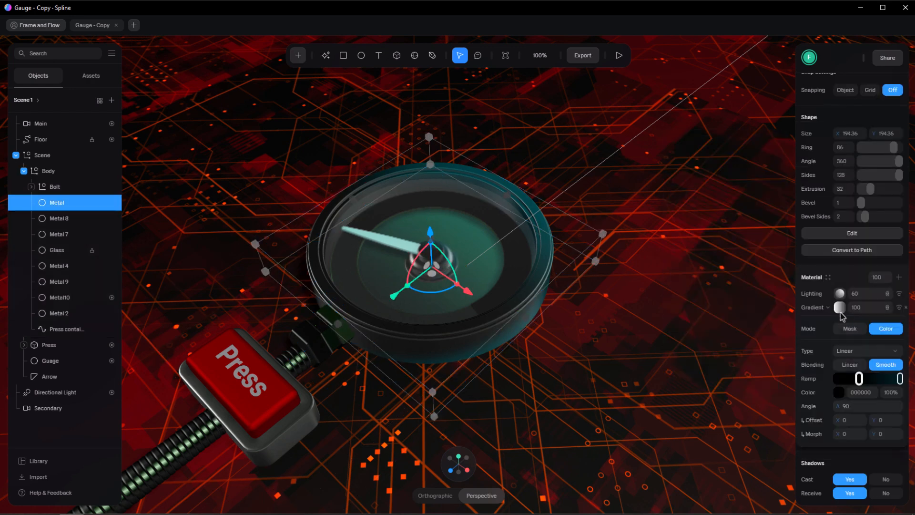
middle_click_drag(586, 329, 610, 337)
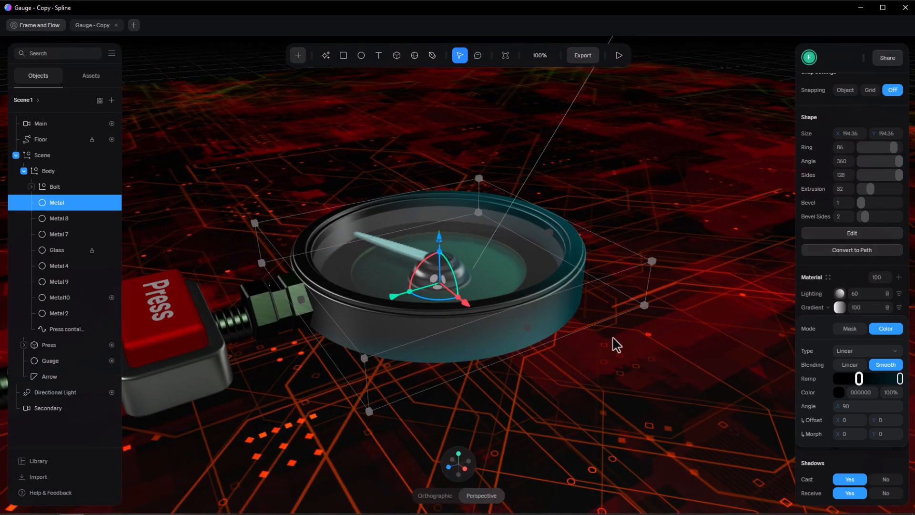
Compare the Metal ring without and with its gradient layer by hiding the layer and showing it again
left_click(839, 310)
left_click(899, 308)
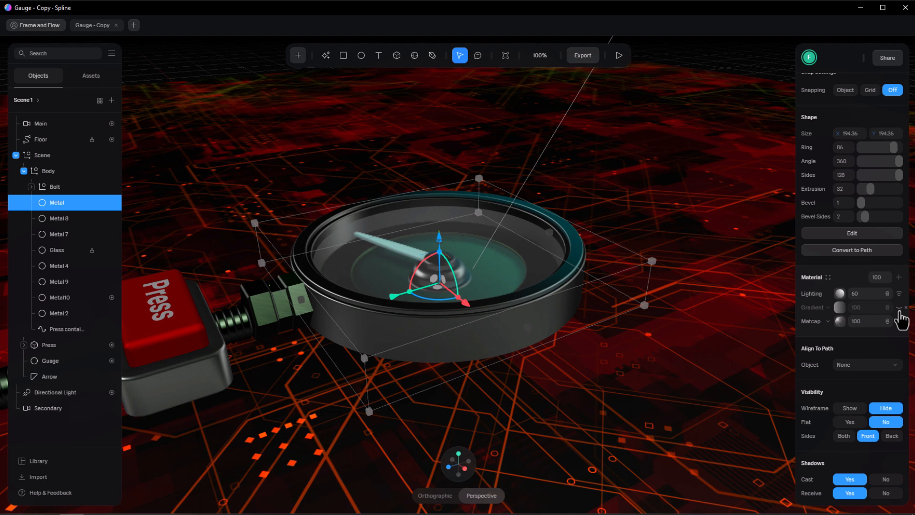
left_click(899, 307)
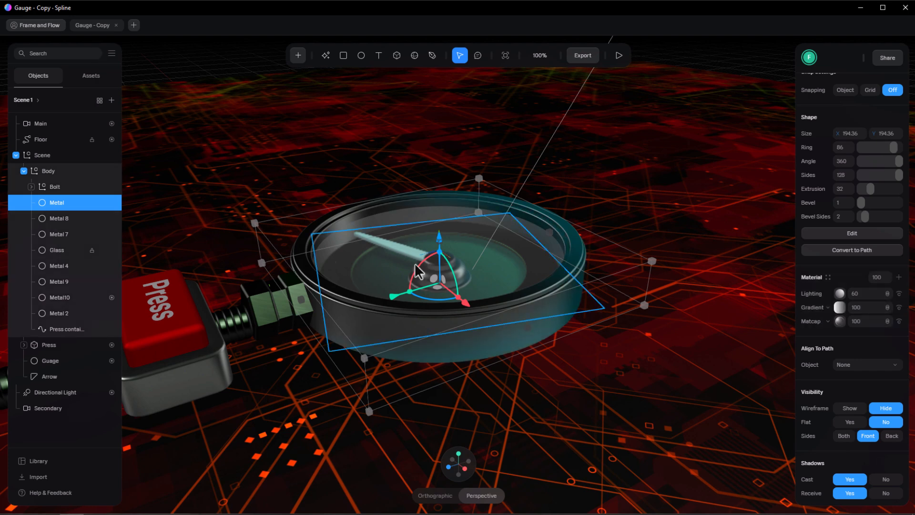
Examine the material layers of Metal 8, Metal 7 and Glass, including the Glass's Fresnel settings
left_click(57, 219)
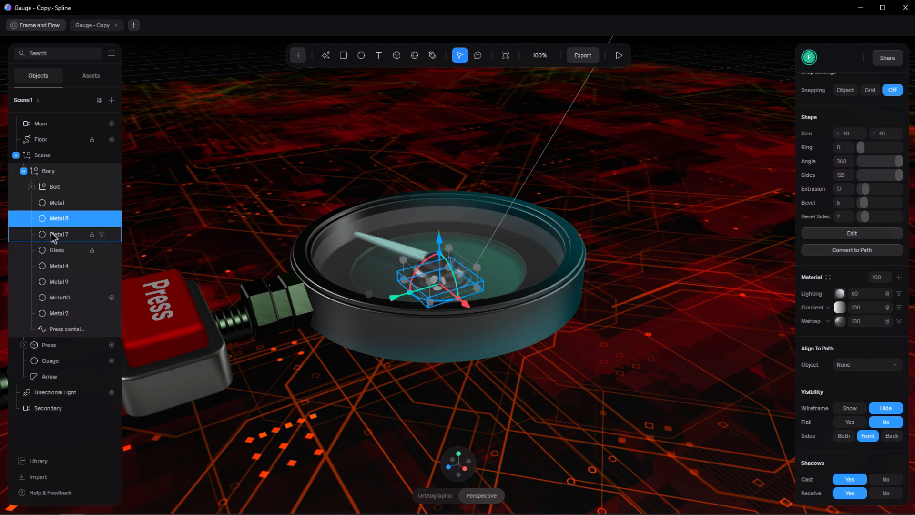
left_click(50, 234)
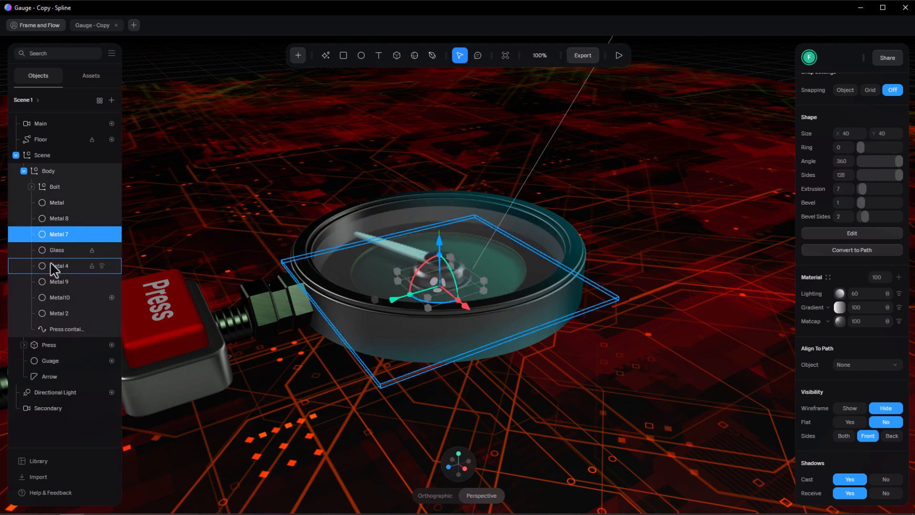
left_click(53, 252)
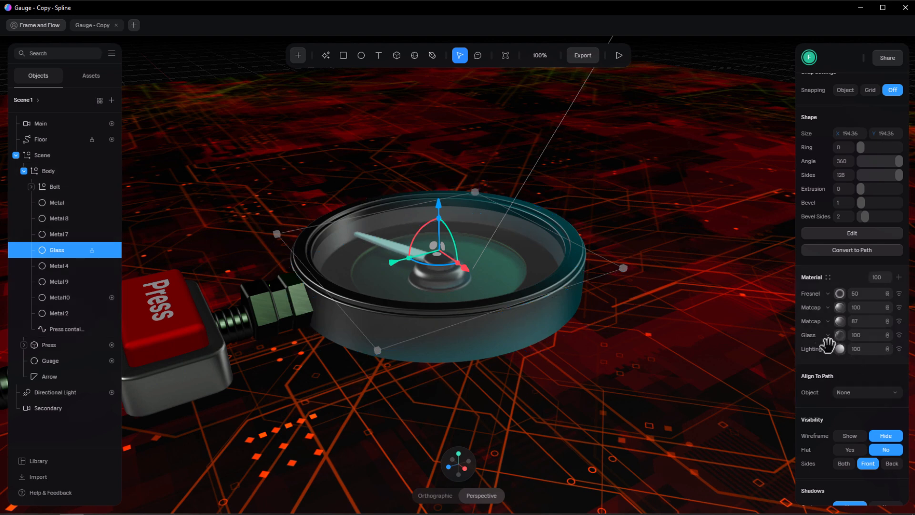
left_click(840, 294)
left_click(839, 294)
Collapse the Body group and examine both materials of the Press button, including the matcap texture of the red one
left_click(48, 171)
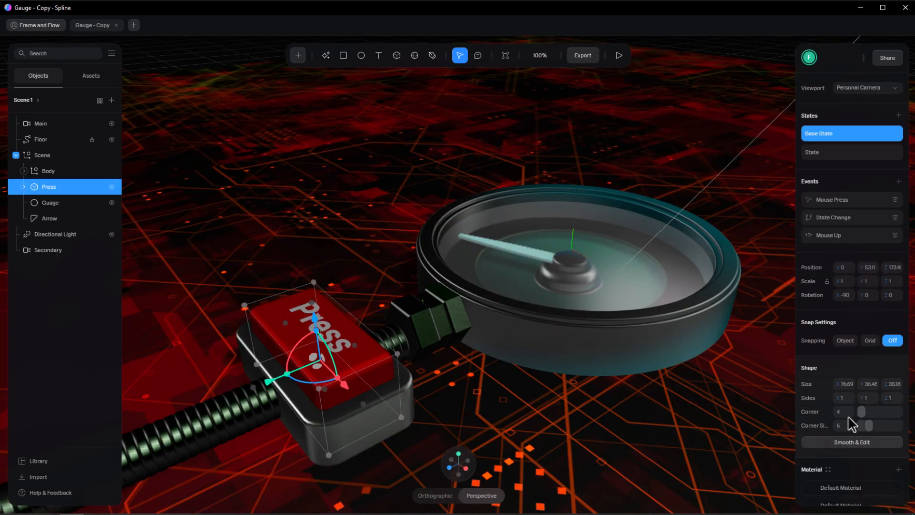
scroll(847, 414, "down", 3)
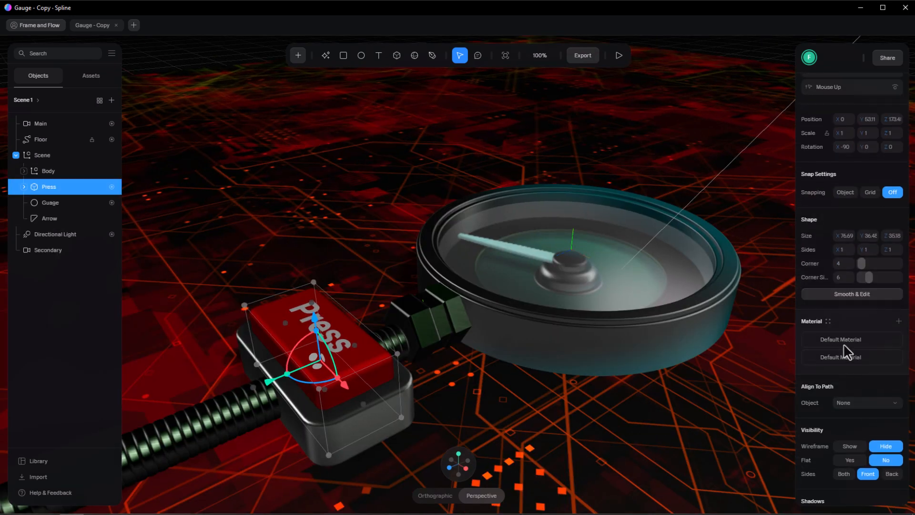
left_click(845, 341)
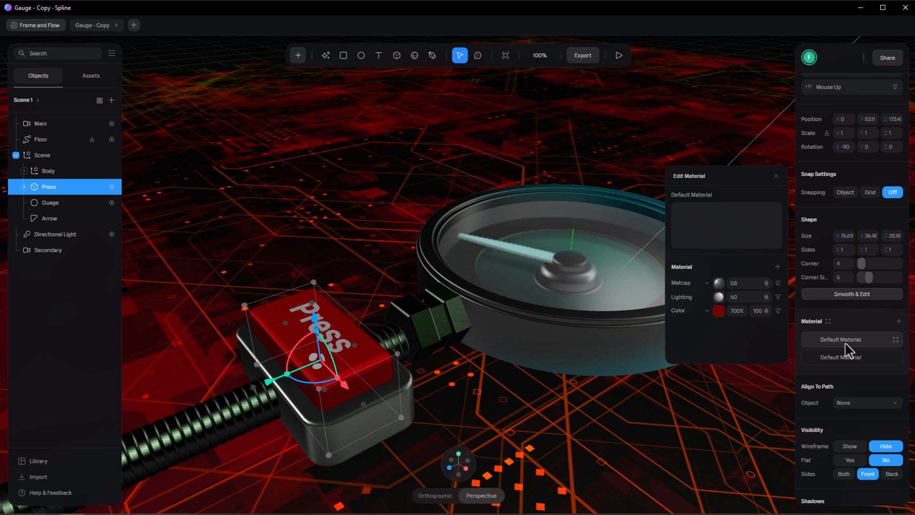
left_click(719, 283)
left_click(722, 284)
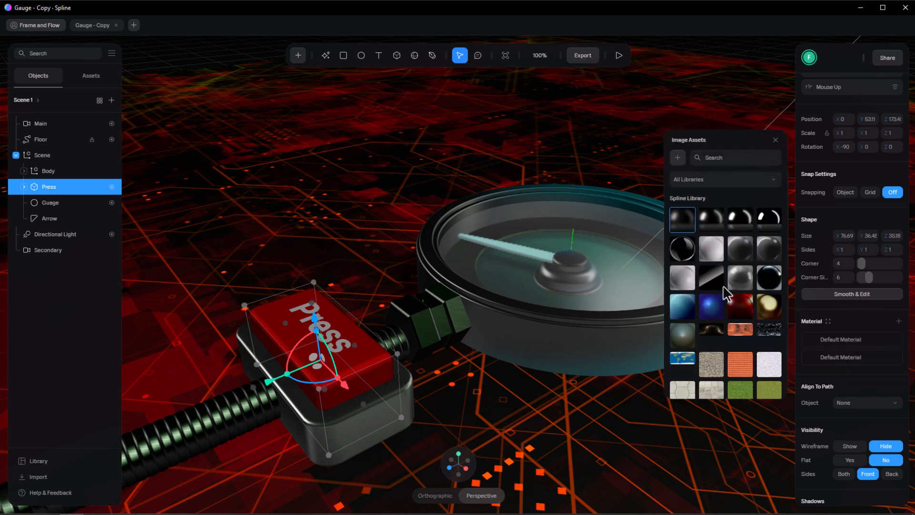
left_click(776, 140)
left_click(776, 176)
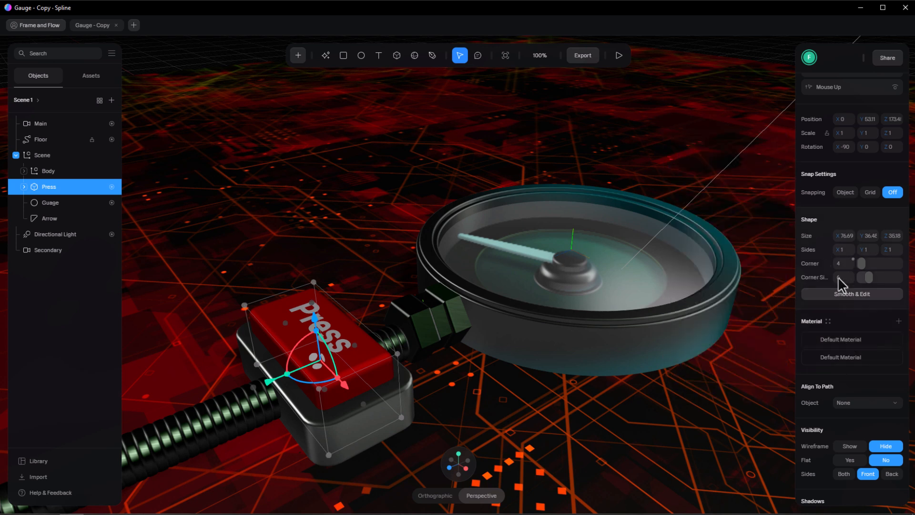
left_click(842, 358)
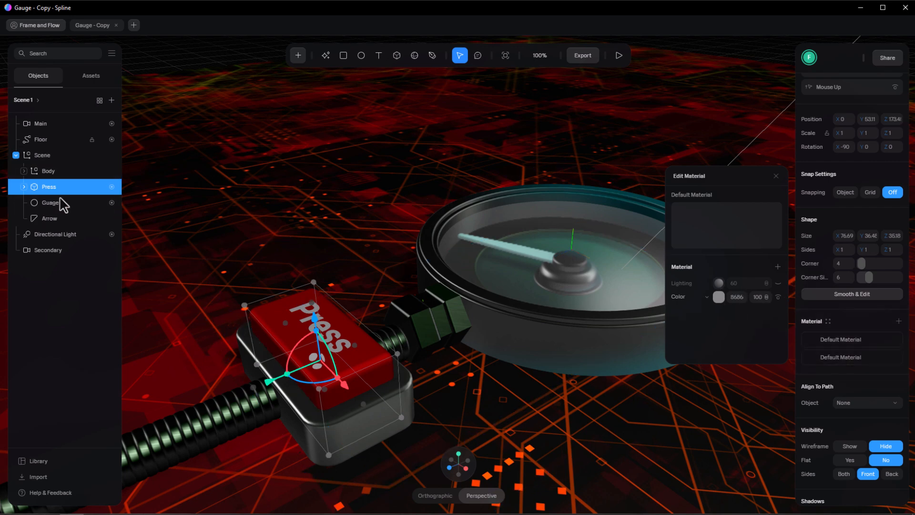
Select the Guage ring, preview its second state from above, and return to the base state
left_click(114, 204)
middle_click_drag(594, 387, 672, 436)
middle_click_drag(648, 386, 624, 422)
scroll(872, 286, "up", 3)
left_click(824, 152)
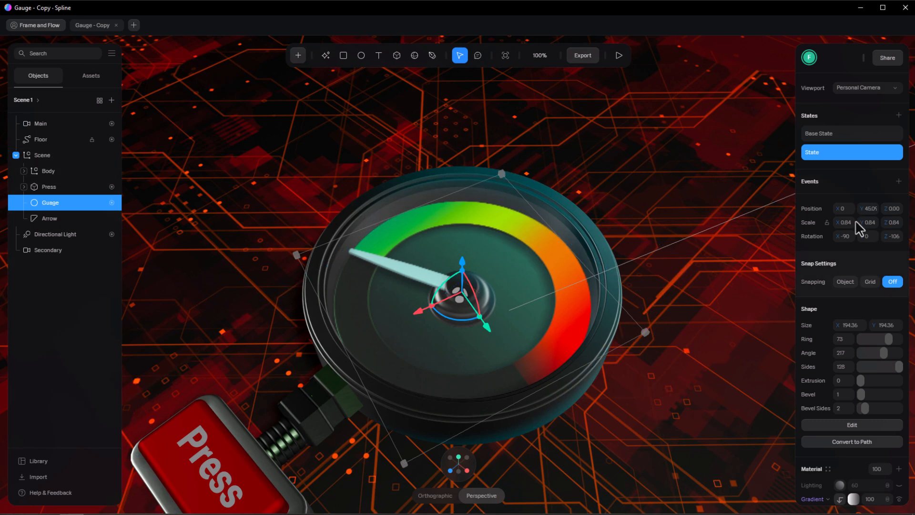
left_click(851, 134)
Hide the Guage's gradient mask to examine the depth layer's red-to-green ramp, and show the mask again
scroll(858, 309, "down", 5)
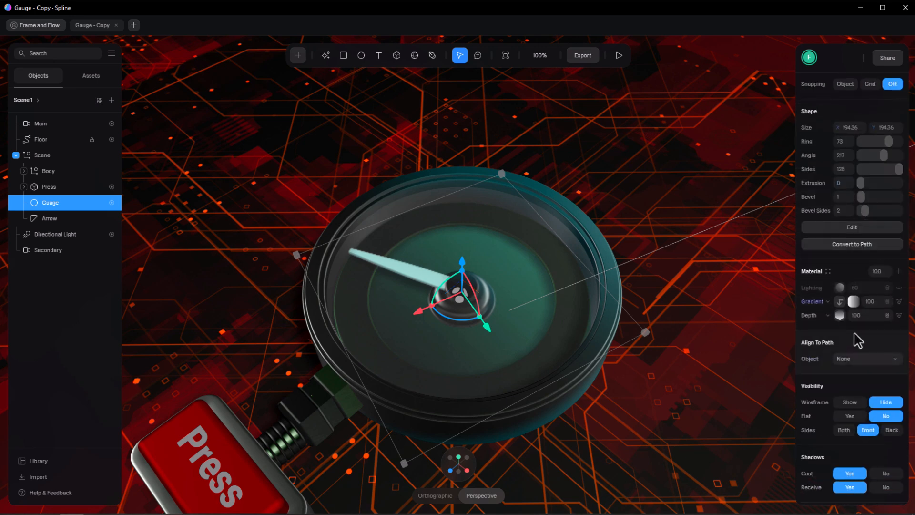
left_click(899, 301)
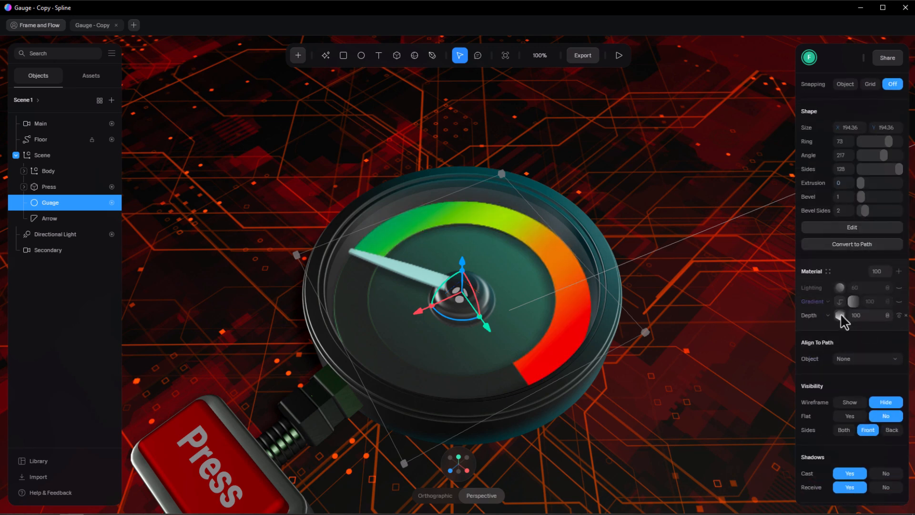
left_click(840, 316)
left_click_drag(679, 337, 694, 339)
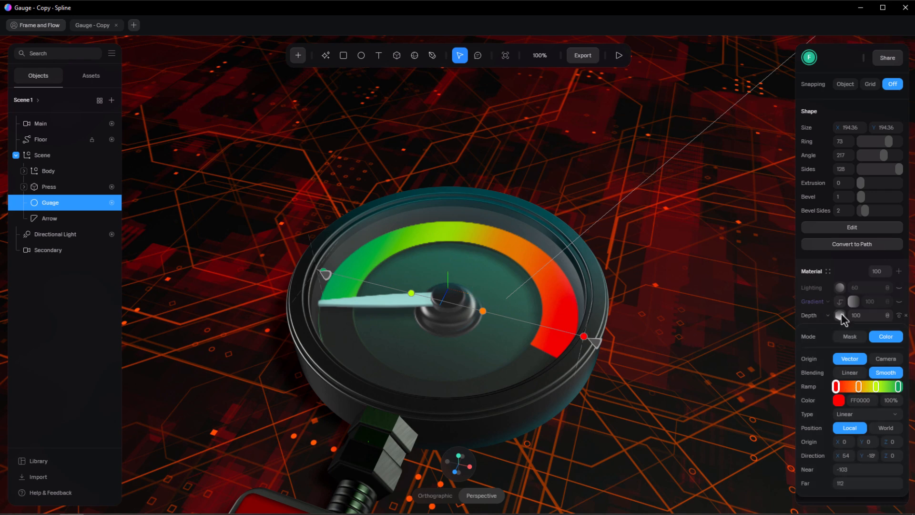
key("Escape")
left_click(899, 301)
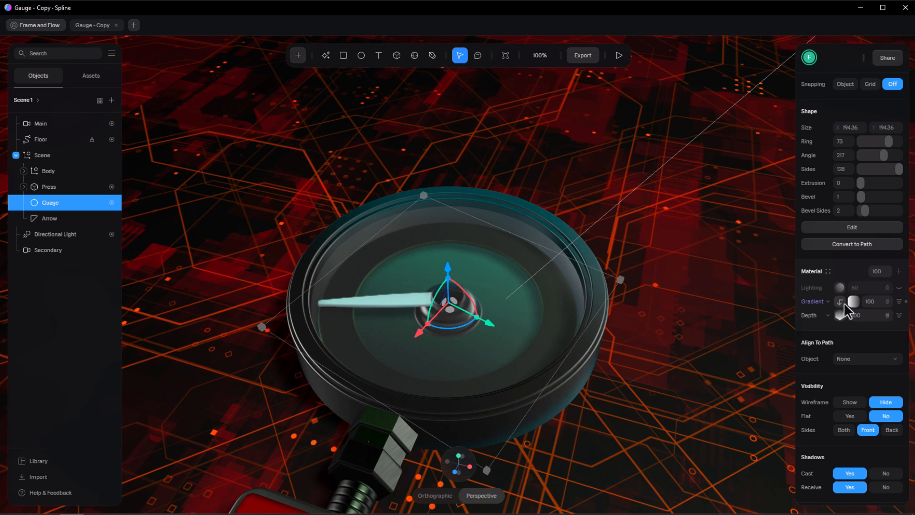
Switch the Guage's polar gradient to color mode to examine its ramp stops, and return it to mask mode
left_click(840, 302)
left_click(879, 324)
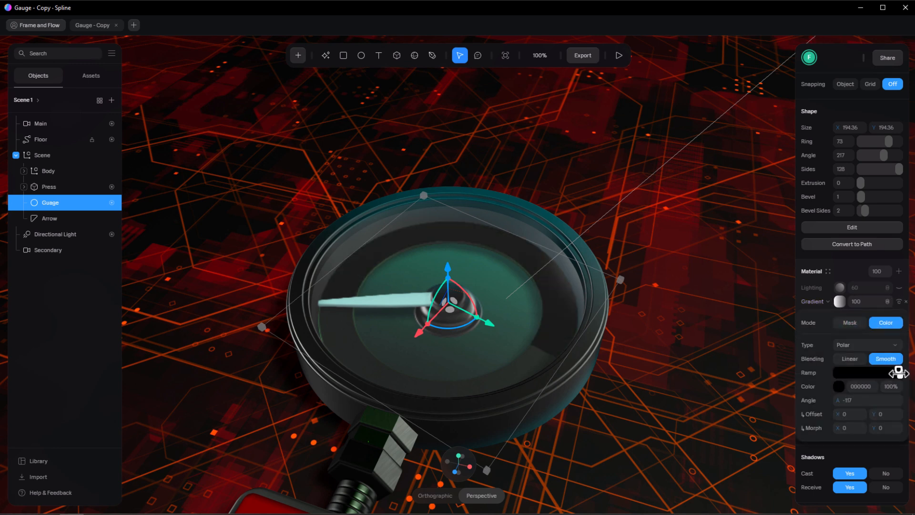
mouse_move(899, 372)
left_mouse_down()
mouse_move(834, 372)
mouse_move(904, 374)
left_mouse_up()
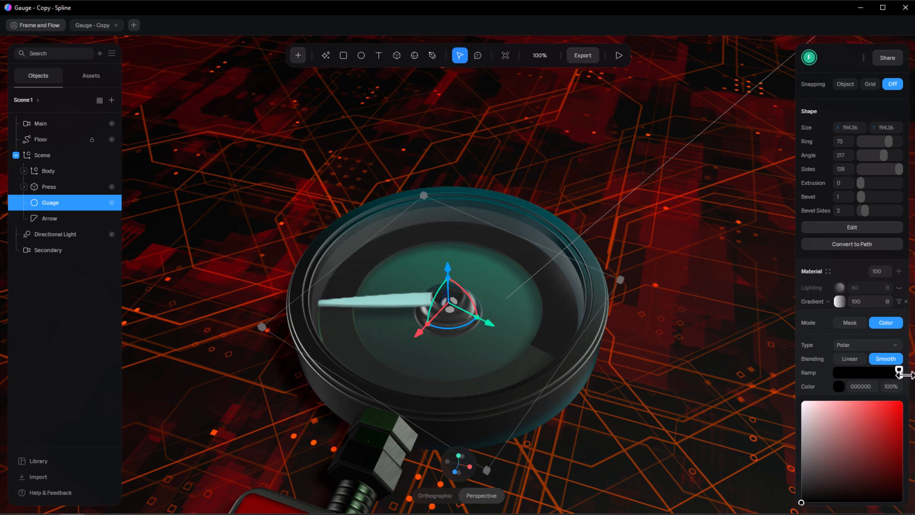
left_click(850, 323)
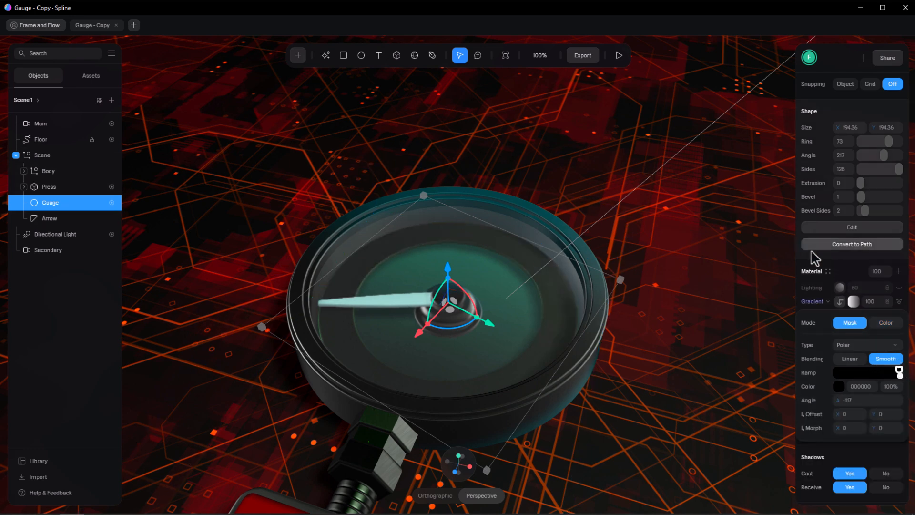
Check the gradient mask's ramp in the Guage's second state, return to the base state, and select the Arrow
scroll(810, 257, "up", 5)
left_click(823, 153)
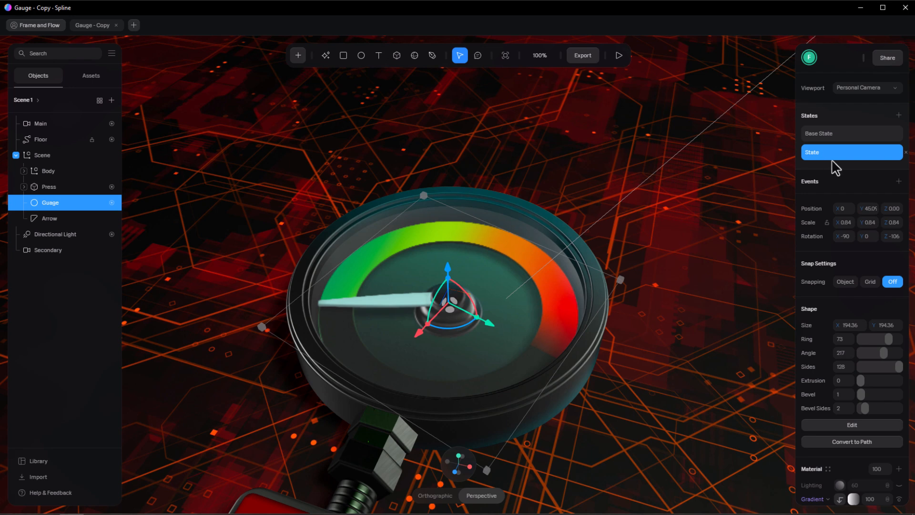
scroll(836, 168, "down", 5)
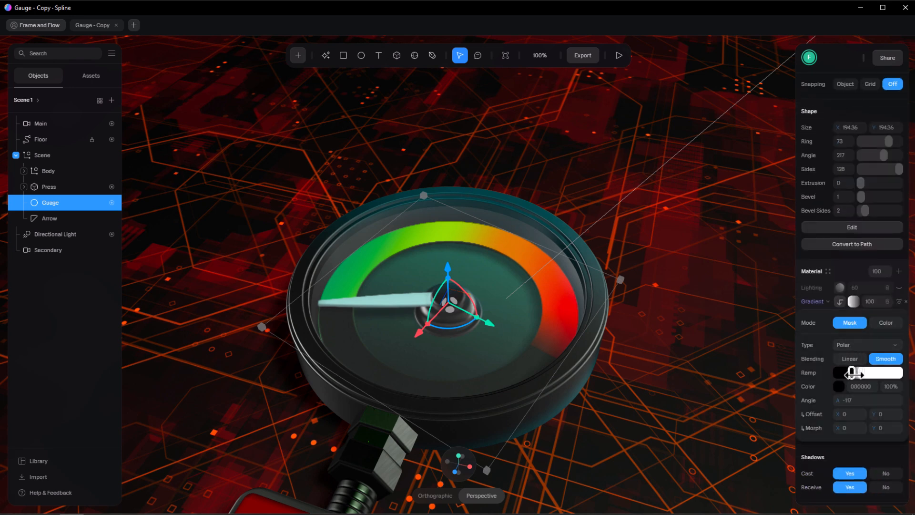
scroll(810, 296, "up", 5)
left_click(836, 133)
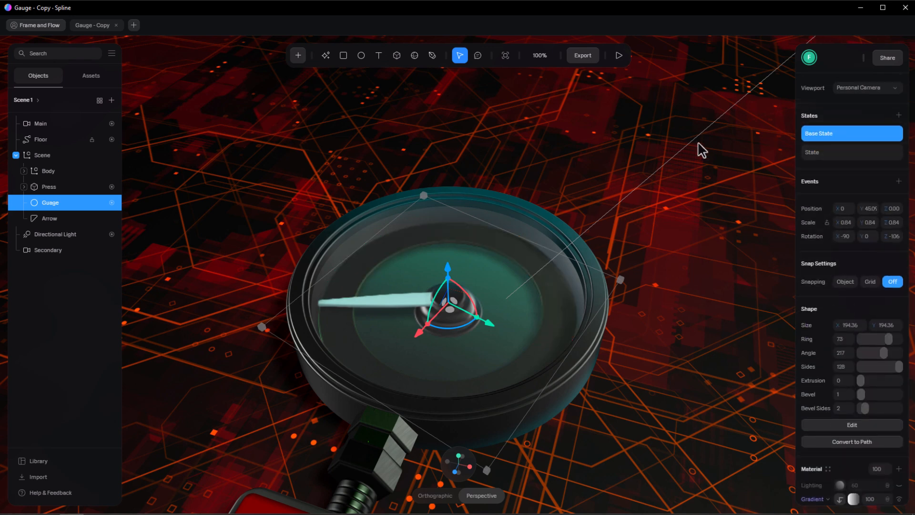
left_click(50, 218)
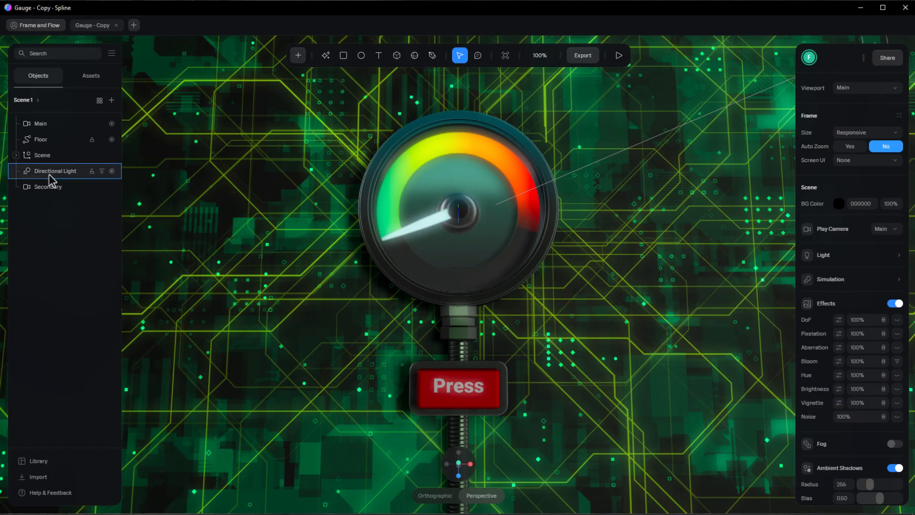
Select the Directional Light and check its light color in the base state
left_click(48, 172)
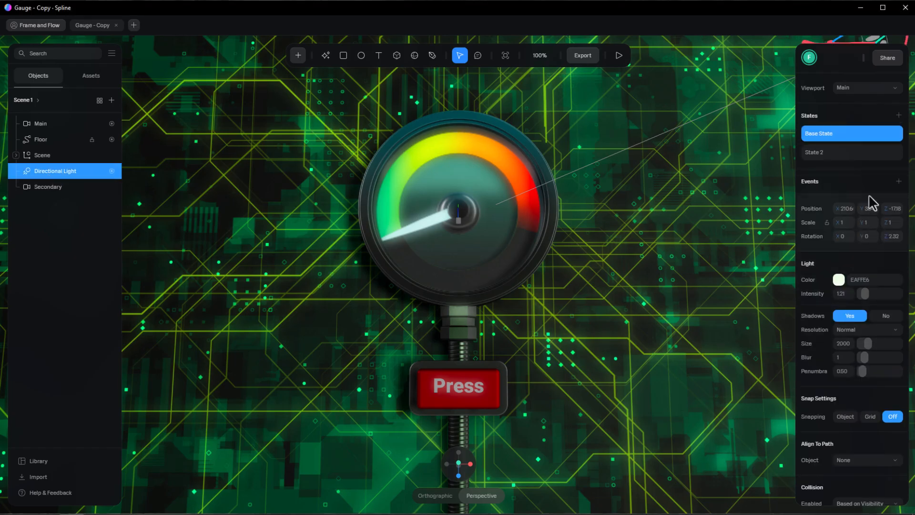
left_click(839, 280)
left_click(839, 279)
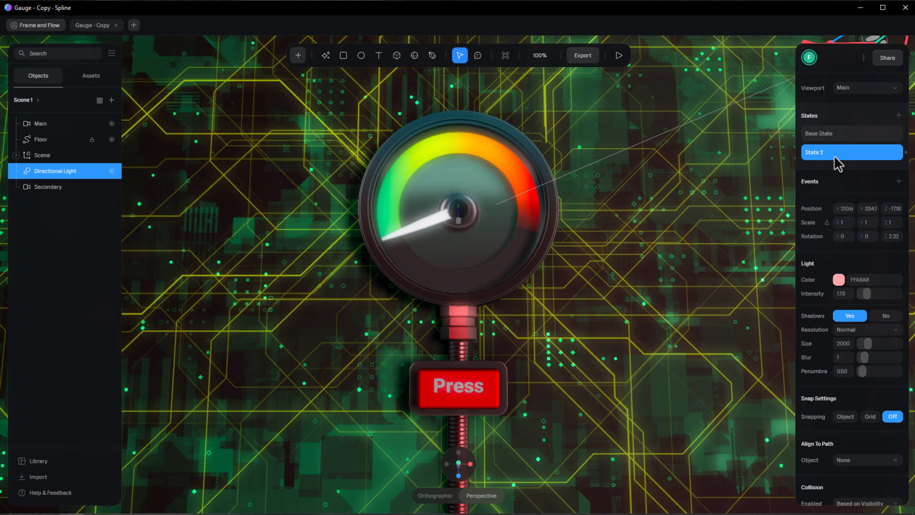
Check the Directional Light's color in State 2, return it to the base state, and deselect it
left_click(839, 278)
left_click(839, 278)
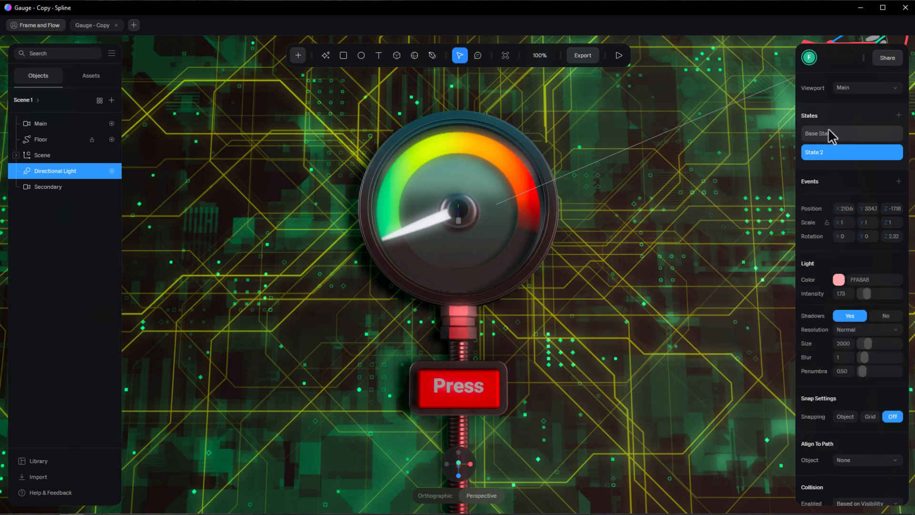
left_click(830, 134)
left_click(749, 148)
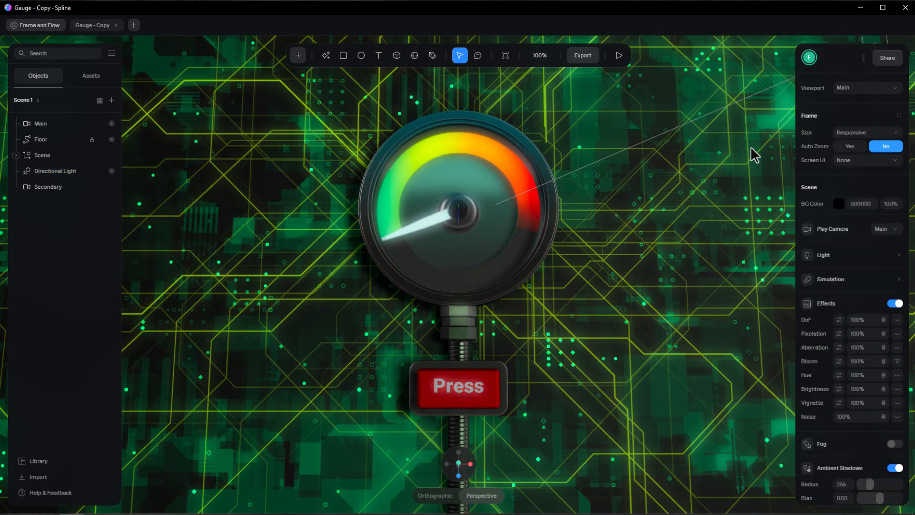
Turn the scene's Bloom effect off and on again to compare the glow, and check its settings
scroll(851, 300, "down", 2)
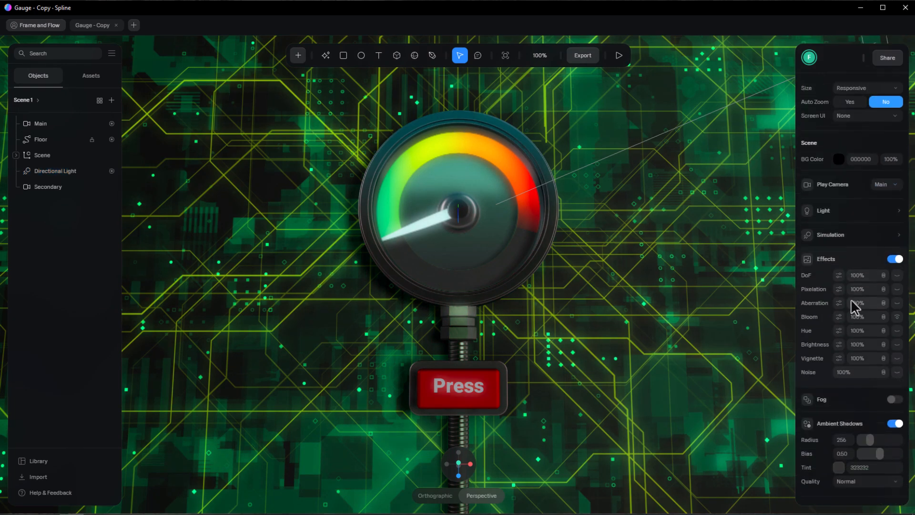
left_click(898, 313)
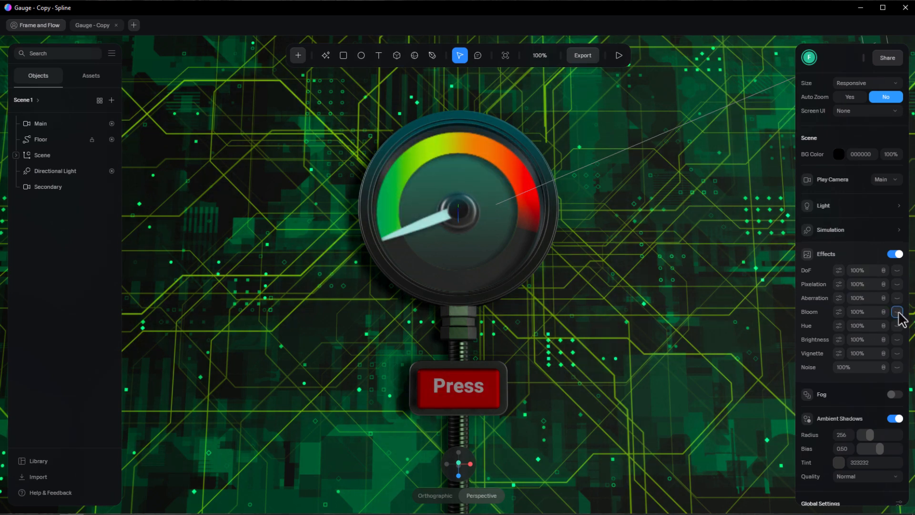
left_click(898, 313)
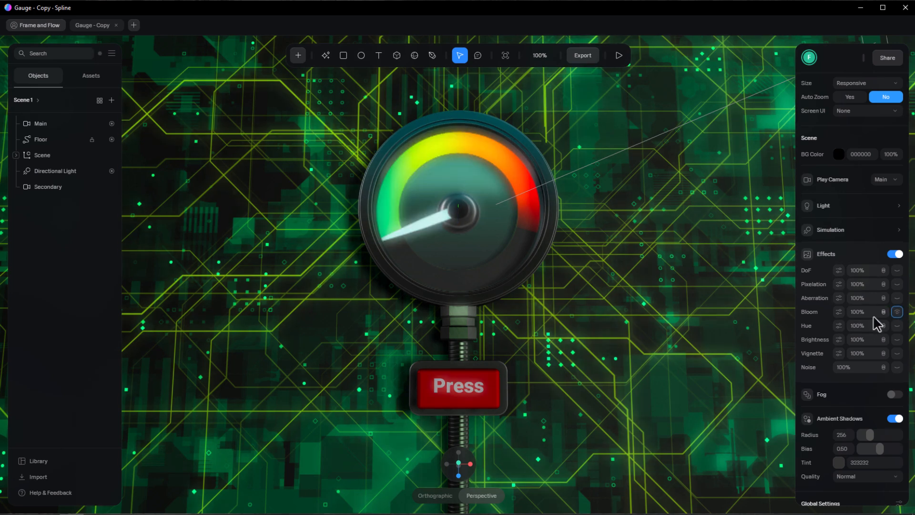
left_click(839, 312)
left_click(839, 312)
Turn the scene's Ambient Shadows off and on again to compare the shading
scroll(838, 314, "down", 2)
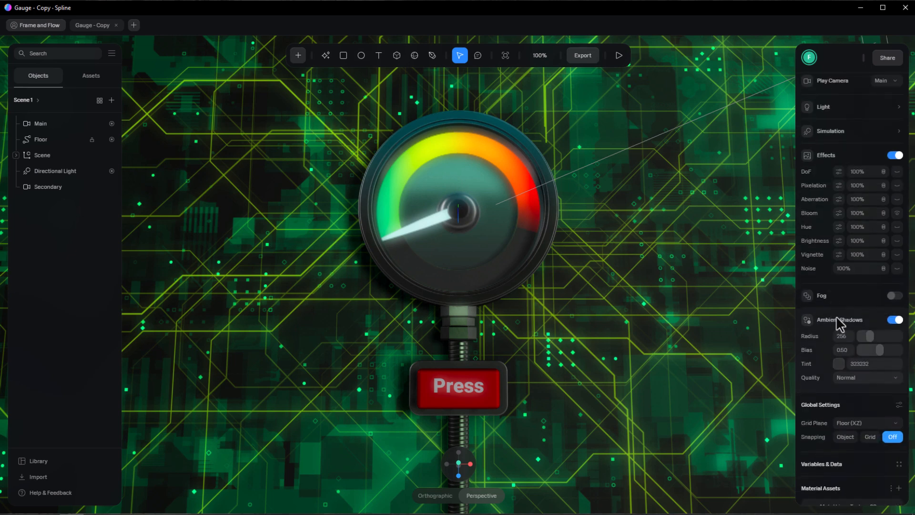
left_click(894, 320)
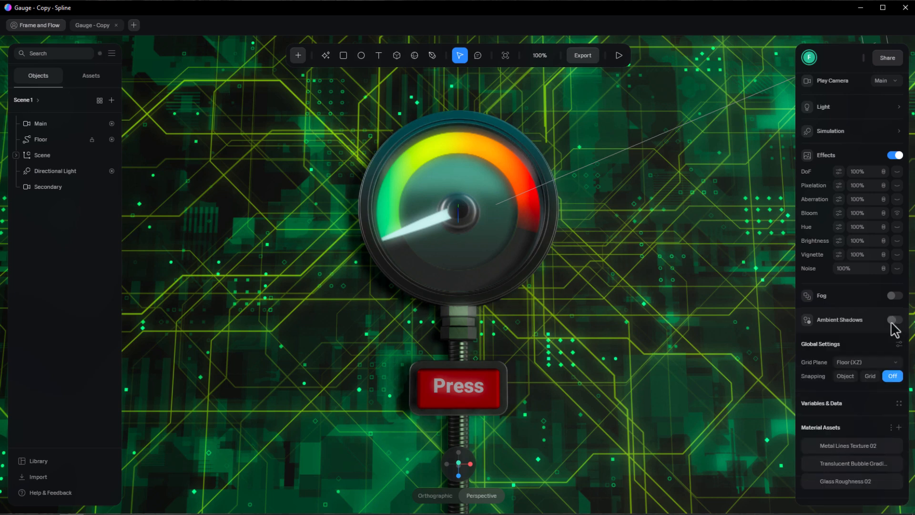
left_click(893, 321)
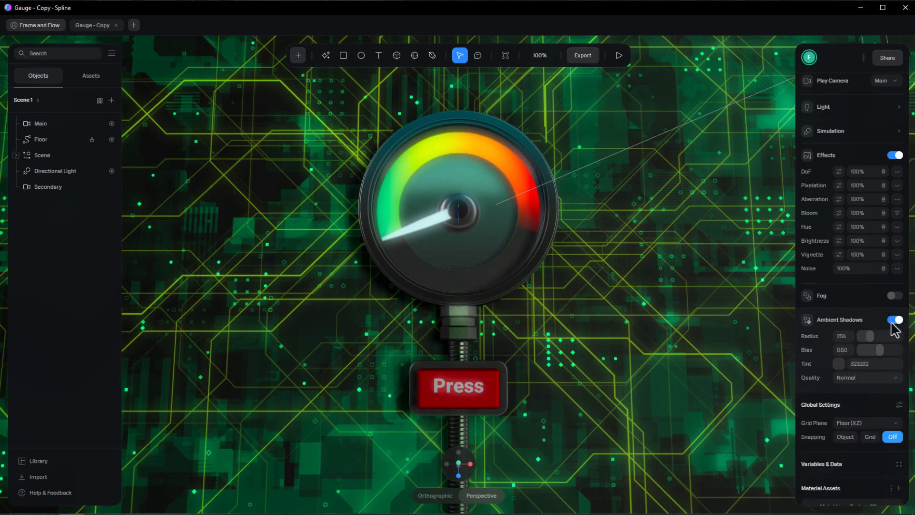
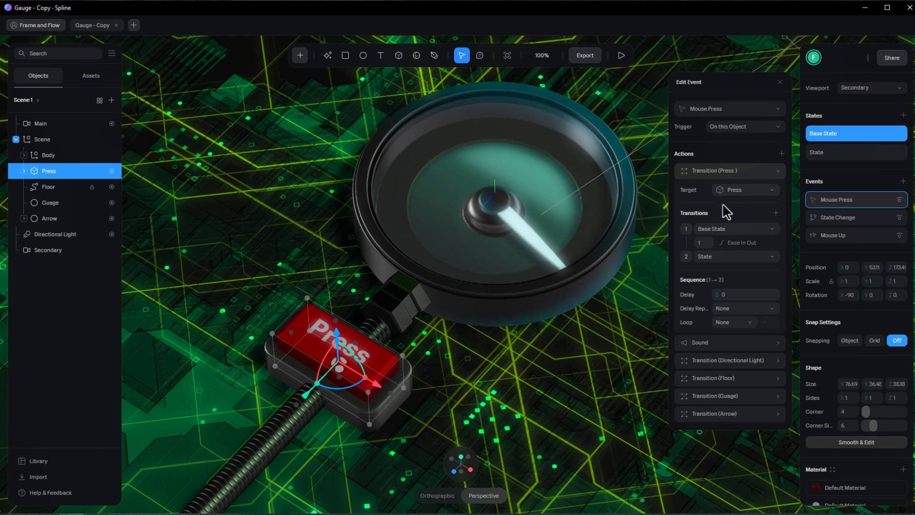
Examine the sound and Directional Light transition actions in the Press button's Mouse Press event
left_click(738, 171)
left_click(721, 189)
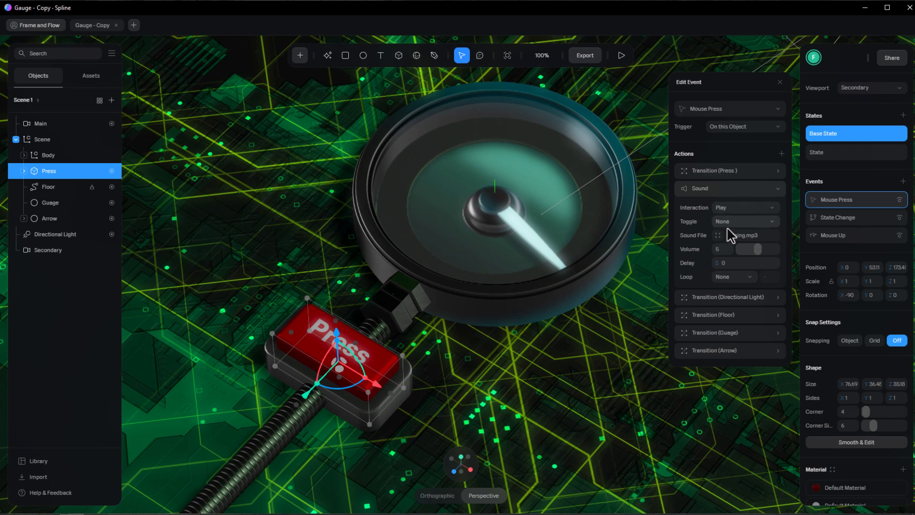
left_click(711, 189)
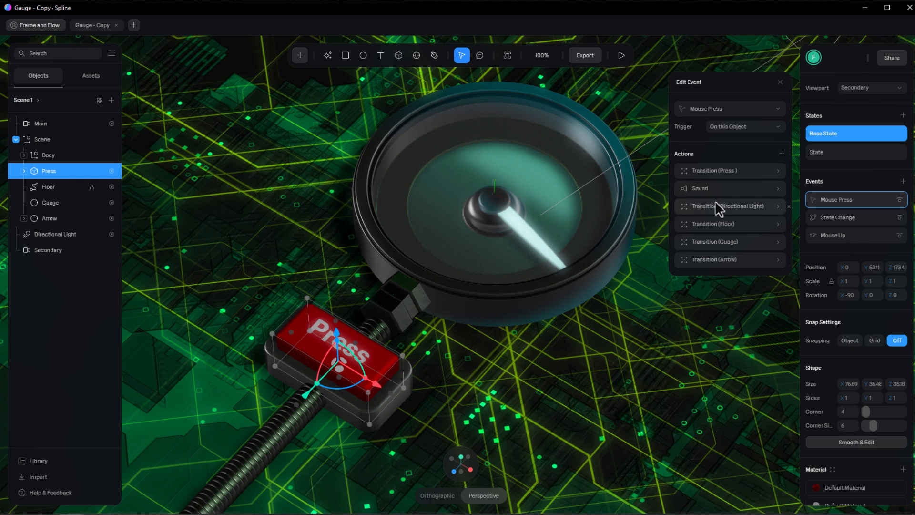
left_click(716, 205)
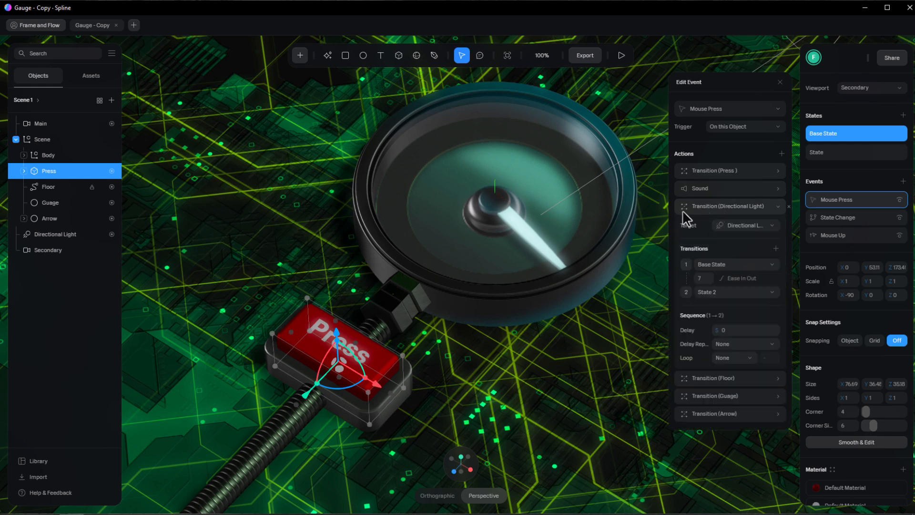
Preview the Directional Light's State 2 and return the light to its base state
left_click(58, 236)
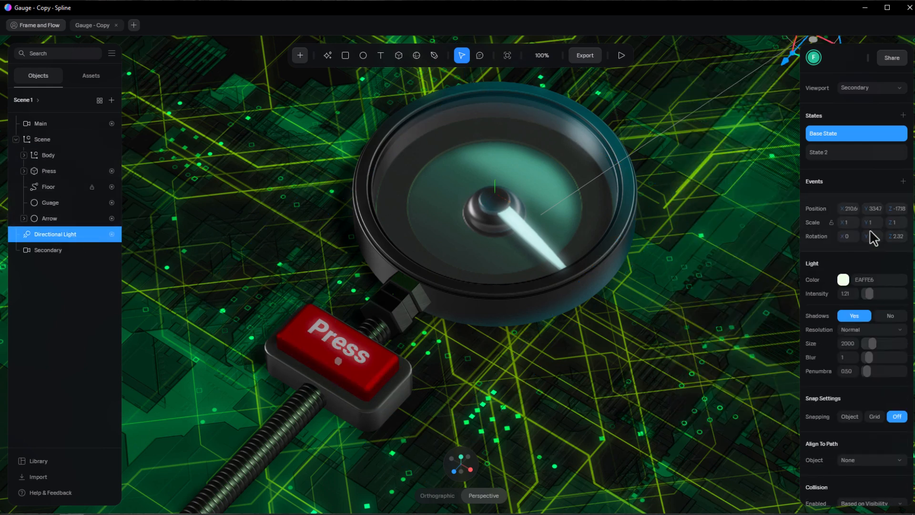
left_click(853, 153)
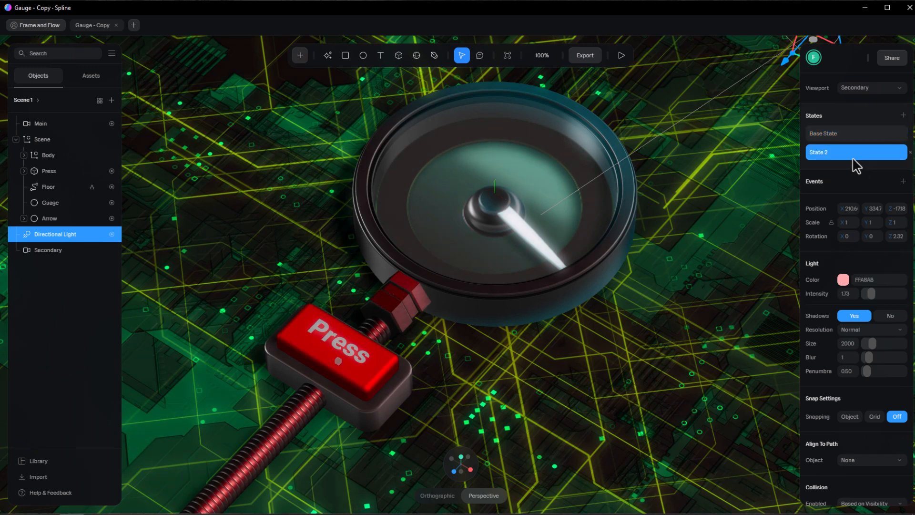
left_click(855, 137)
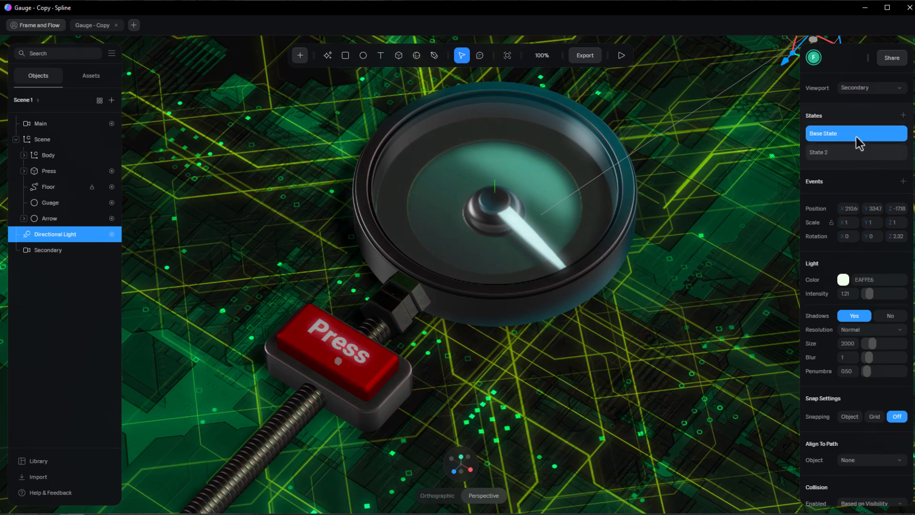
Examine the Floor transition in Press's Mouse Press event, then preview the Floor's second state and return it to the base state
left_click(50, 172)
left_click(844, 200)
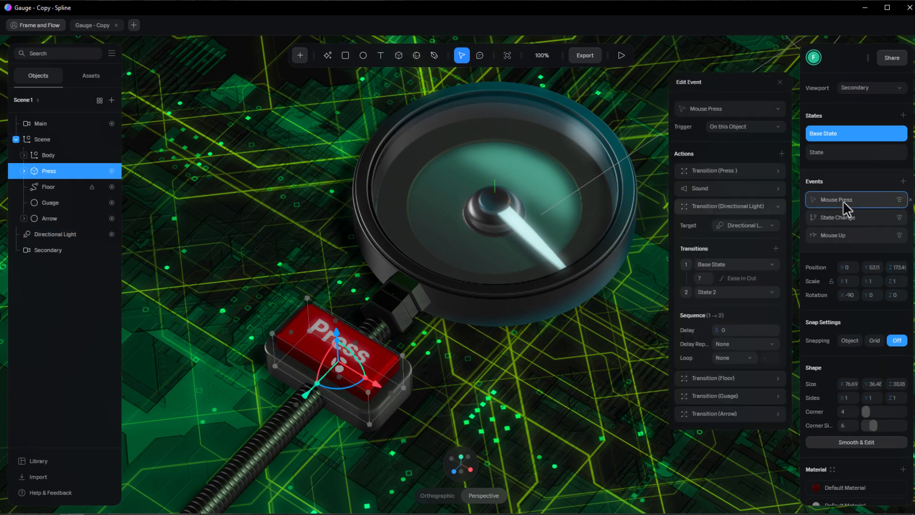
left_click(753, 205)
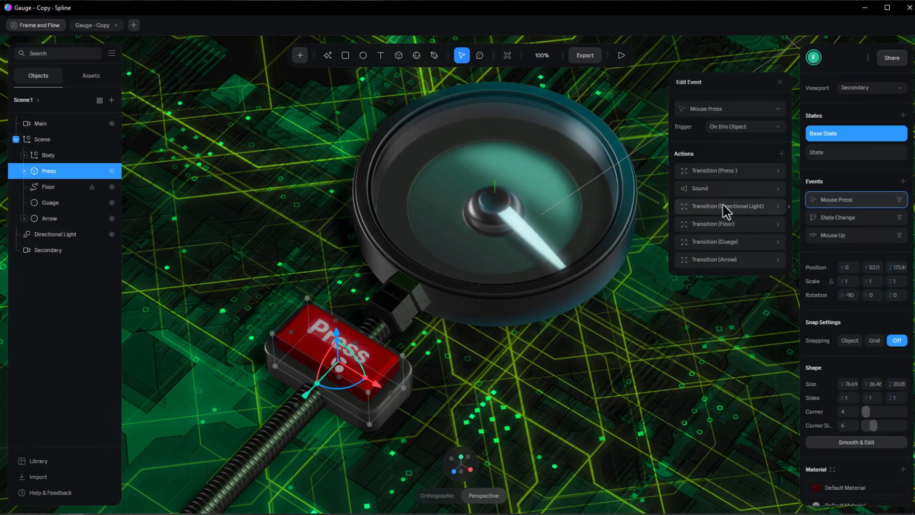
left_click(722, 224)
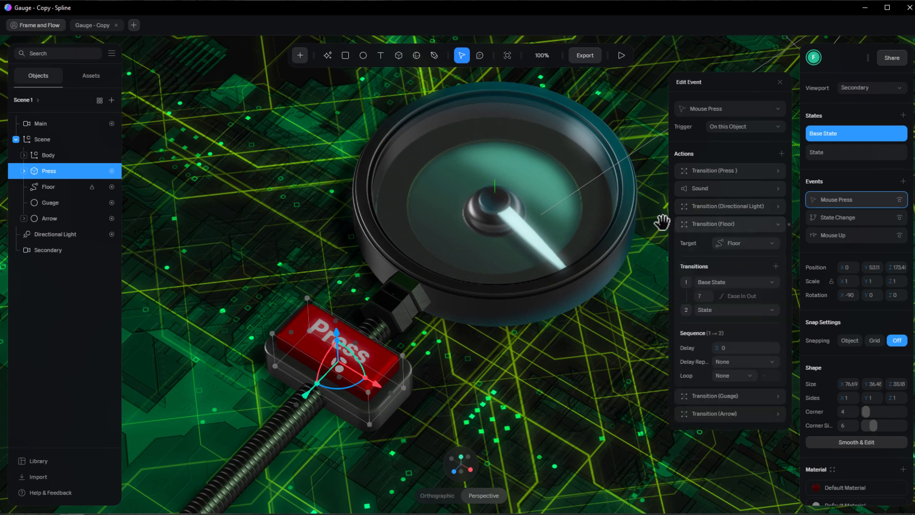
left_click(59, 191)
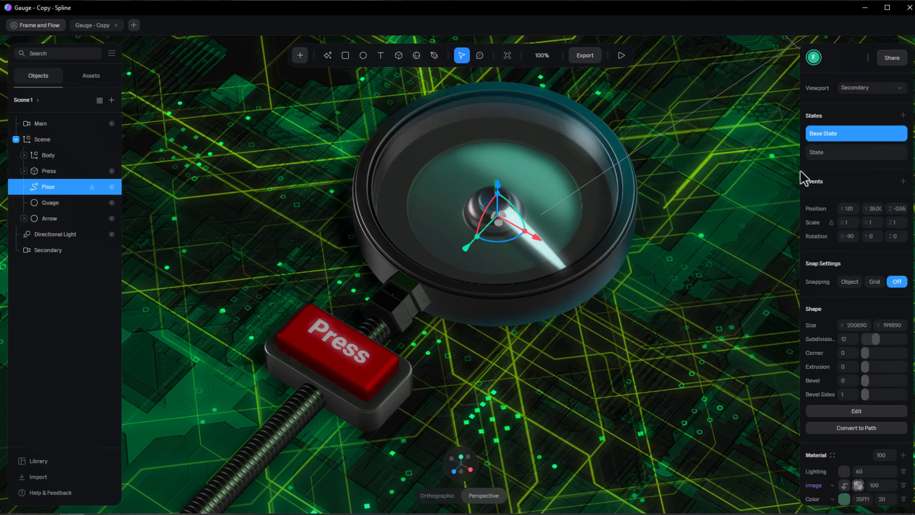
left_click(858, 153)
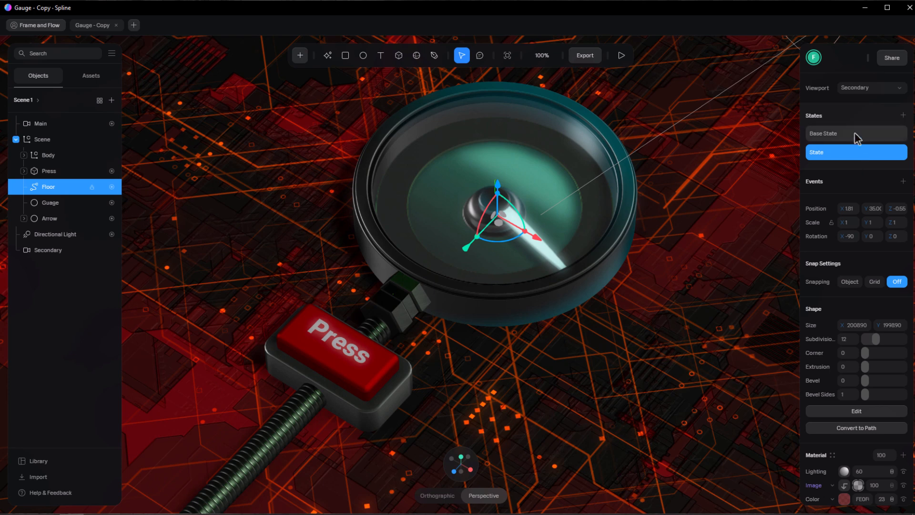
left_click(855, 135)
Examine the Guage transition in Press's Mouse Press event, then preview the Guage's second state and return it to the base state
left_click(53, 172)
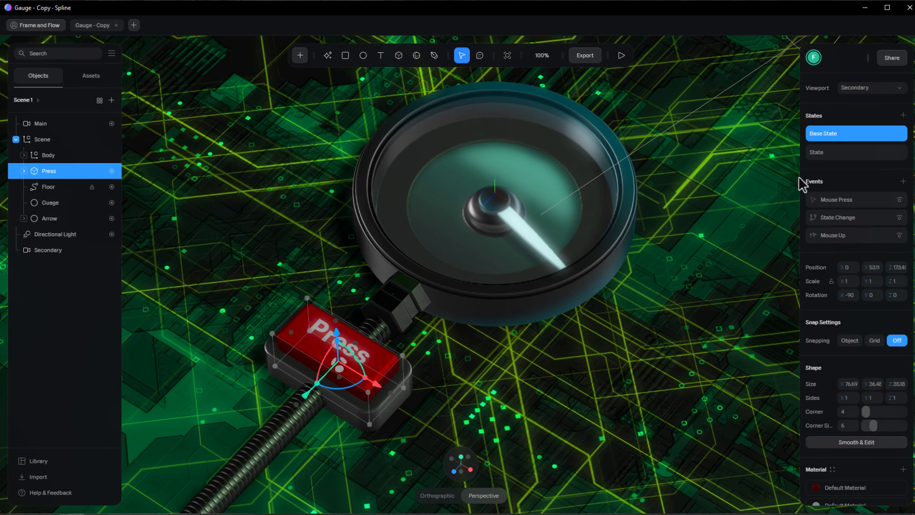
left_click(832, 197)
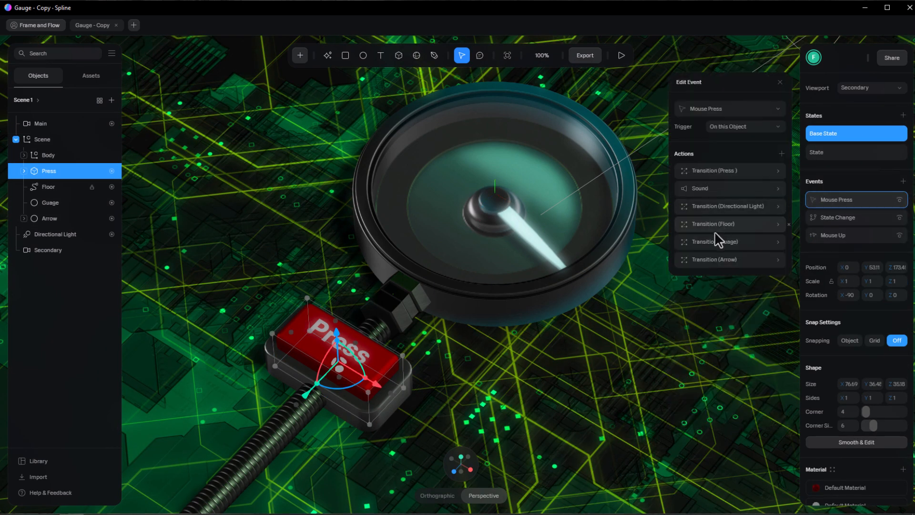
left_click(714, 243)
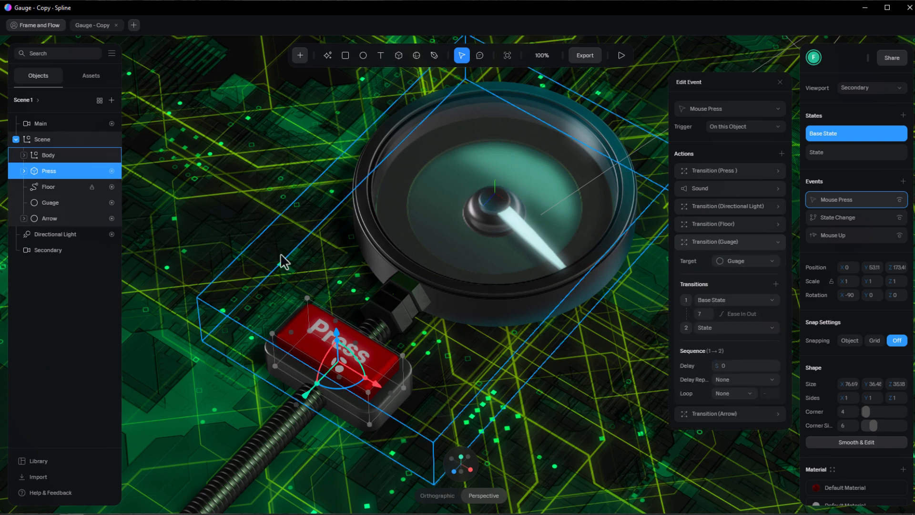
left_click(51, 203)
left_click(844, 152)
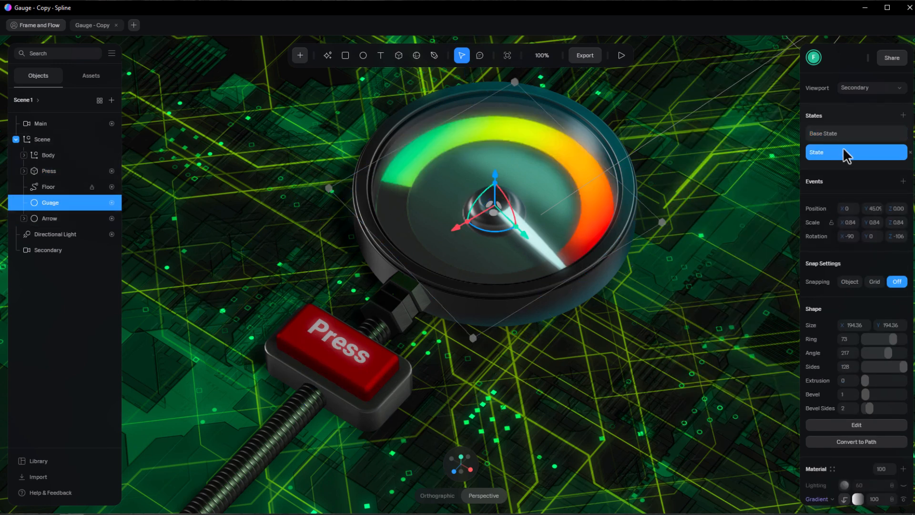
left_click(843, 135)
Examine the Arrow transition's state sequence in Press's Mouse Press event, and select the Arrow to check its states
left_click(49, 173)
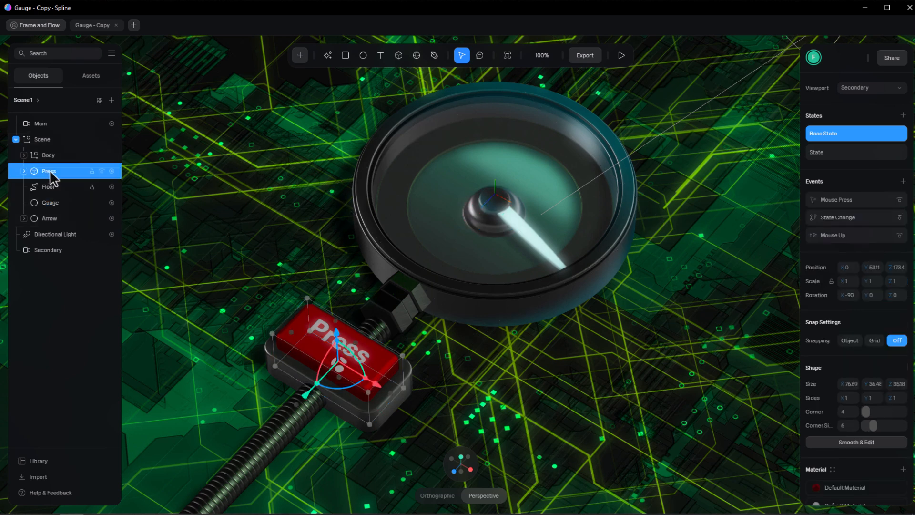
left_click(836, 200)
left_click(714, 241)
left_click(710, 259)
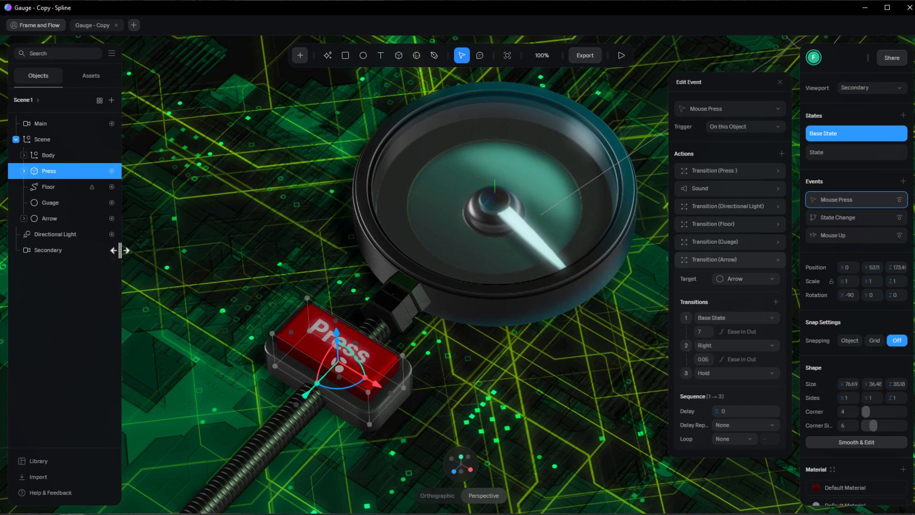
left_click(50, 219)
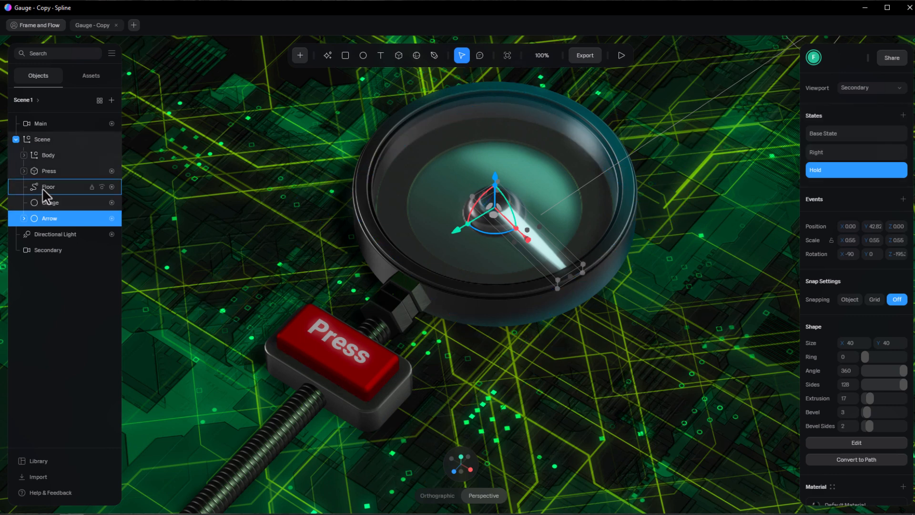
Examine the object, target state and Then sound action of Press's State Change event, and close the event
left_click(48, 173)
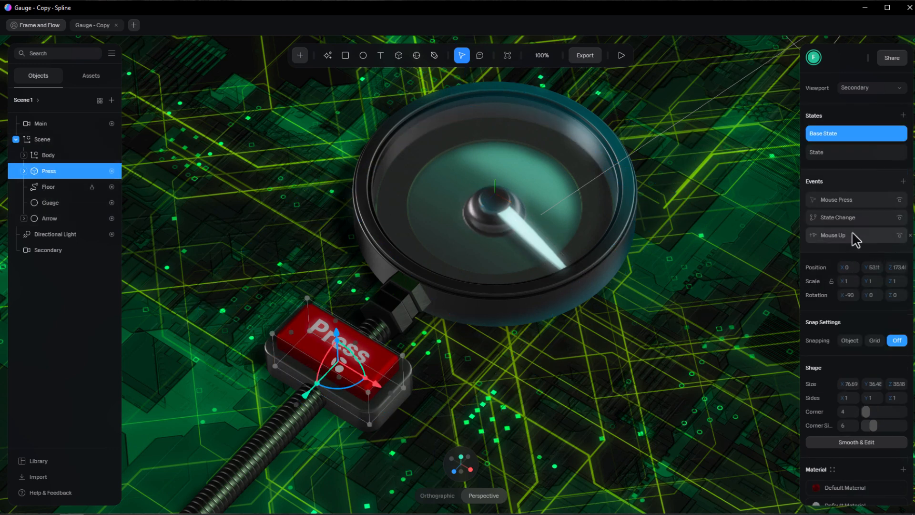
left_click(845, 219)
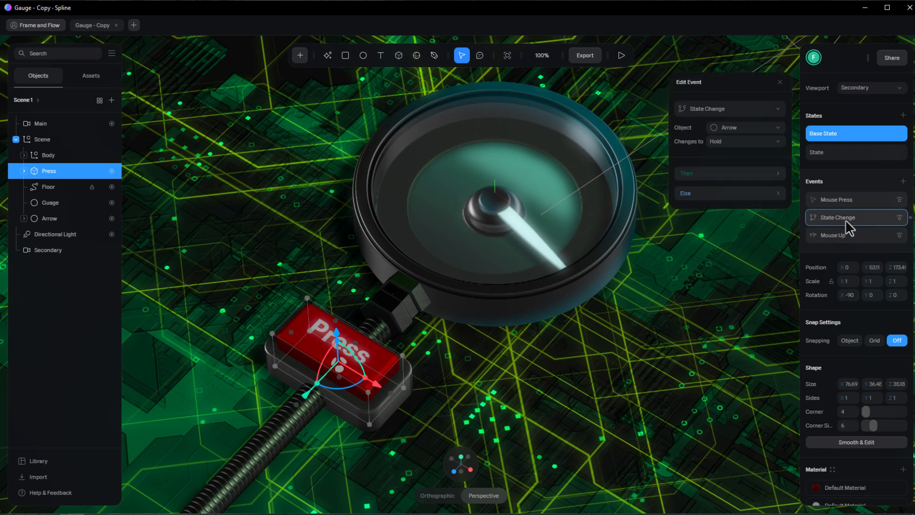
left_click(729, 128)
left_click(739, 173)
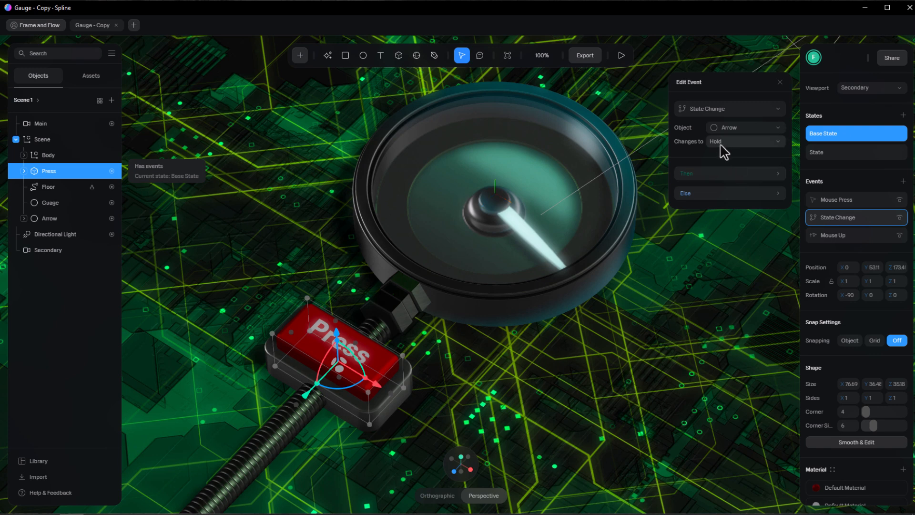
left_click(702, 174)
left_click(712, 212)
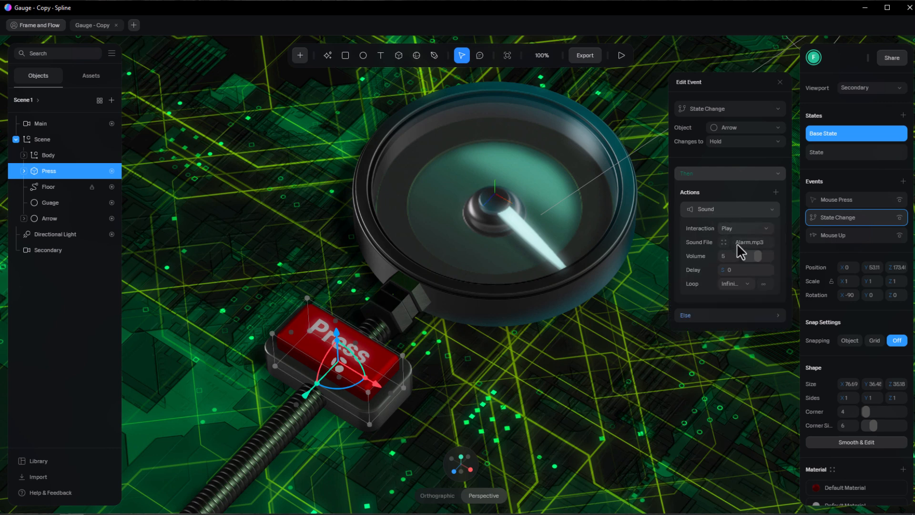
left_click(752, 209)
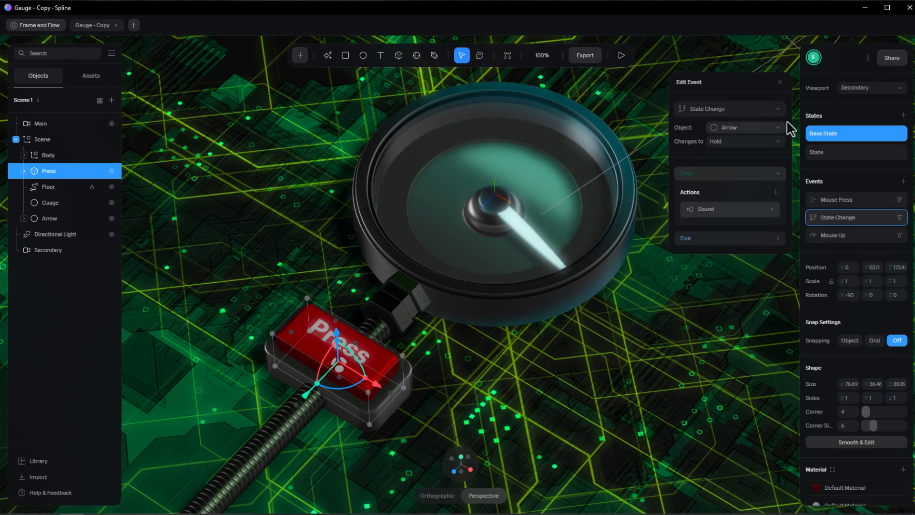
left_click(780, 82)
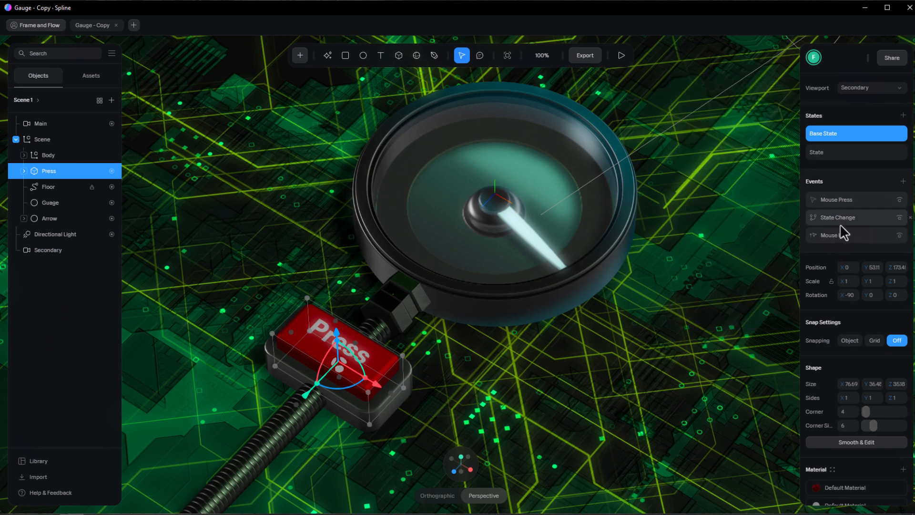
Examine the settings of each of the three sound actions in Press's Mouse Up event, and close the event
left_click(840, 236)
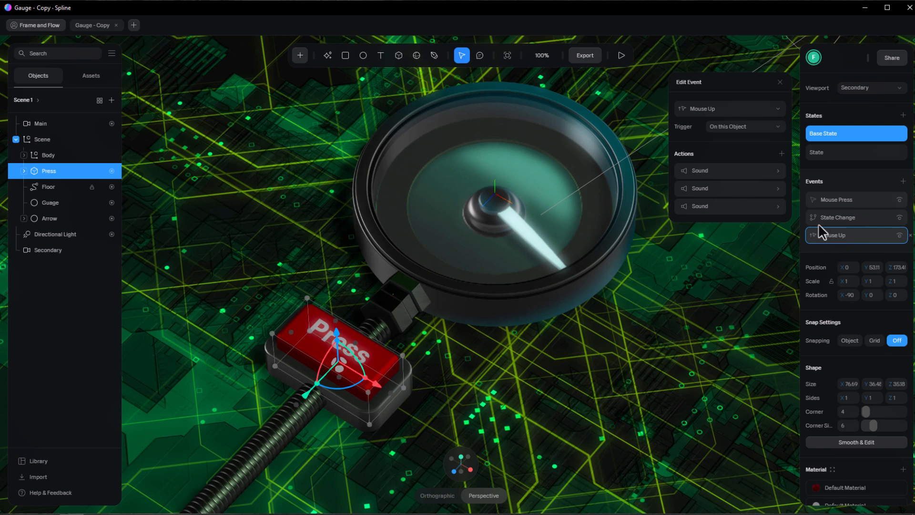
left_click(716, 172)
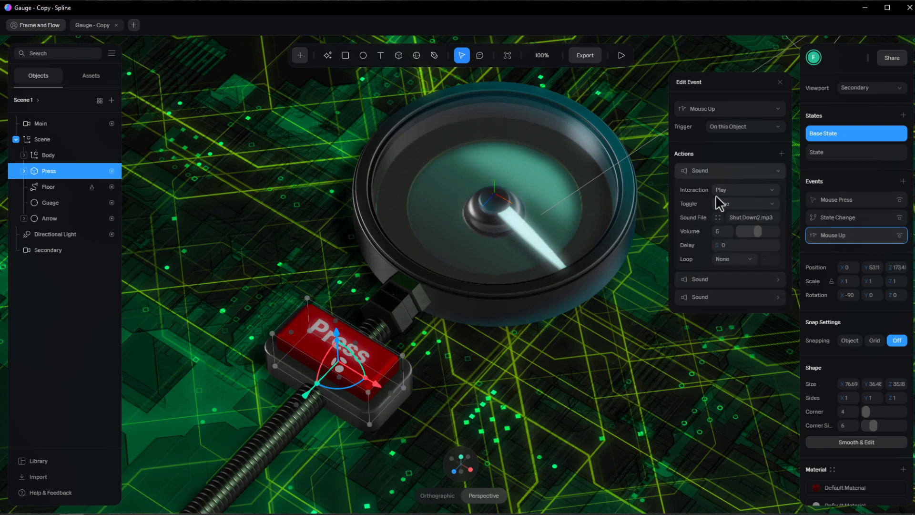
left_click(715, 171)
left_click(708, 188)
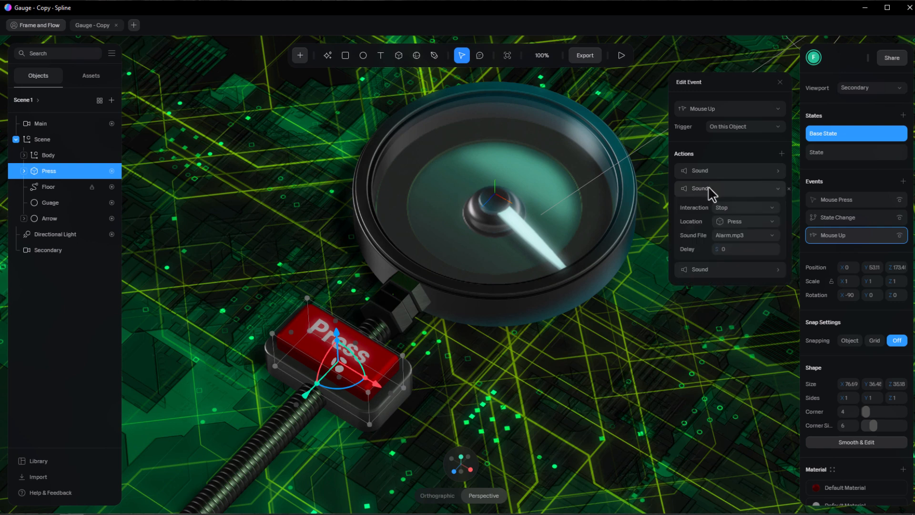
left_click(724, 189)
left_click(729, 206)
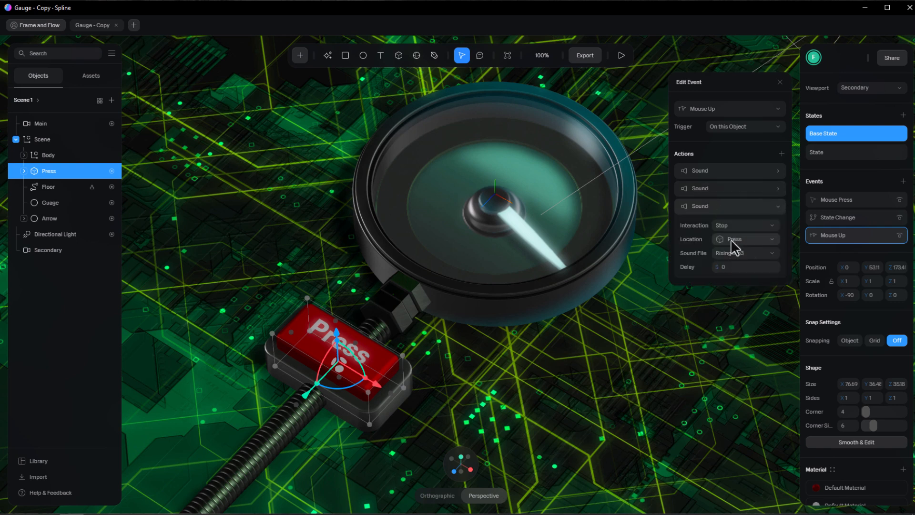
left_click(713, 207)
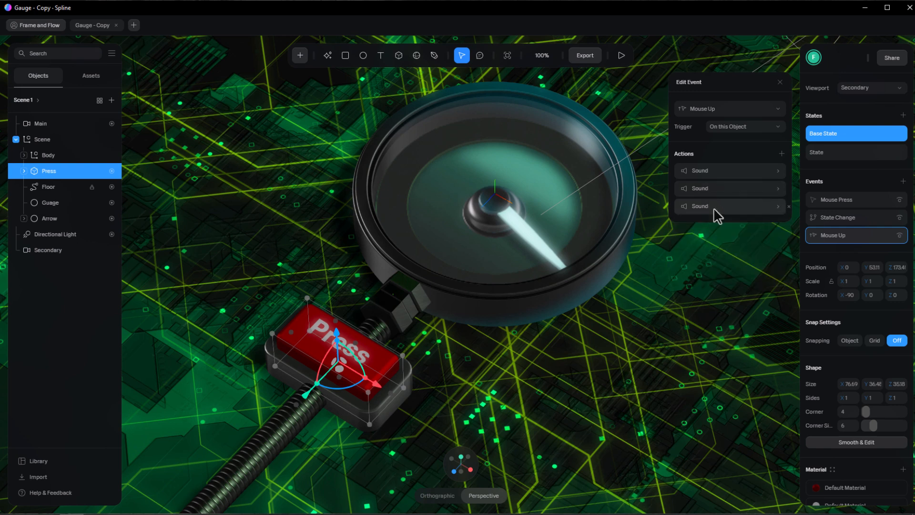
left_click(781, 82)
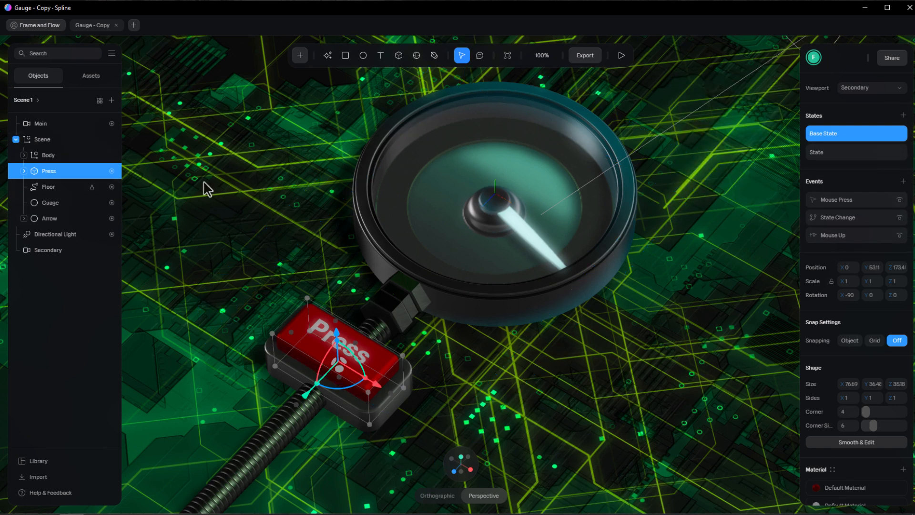
Examine the Main camera's first State Change event, including its trigger and the state sequence of its Then transition
left_click(41, 123)
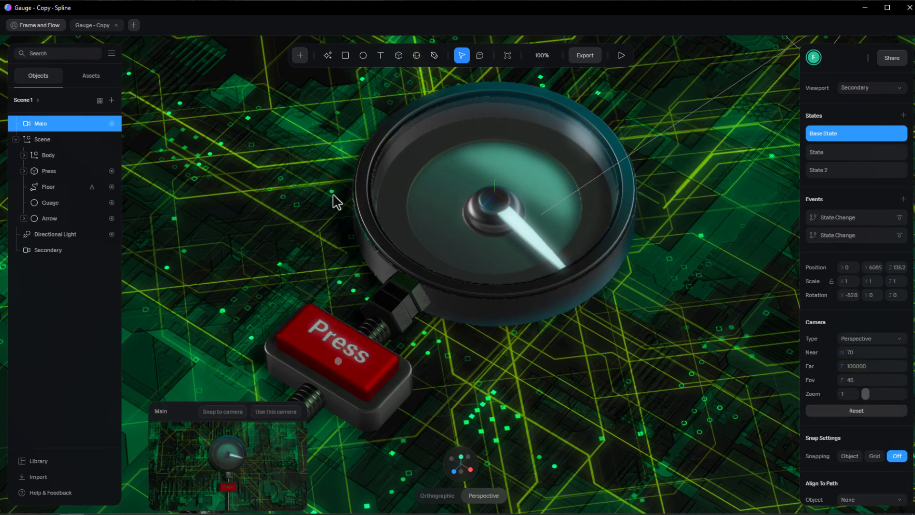
left_click(848, 218)
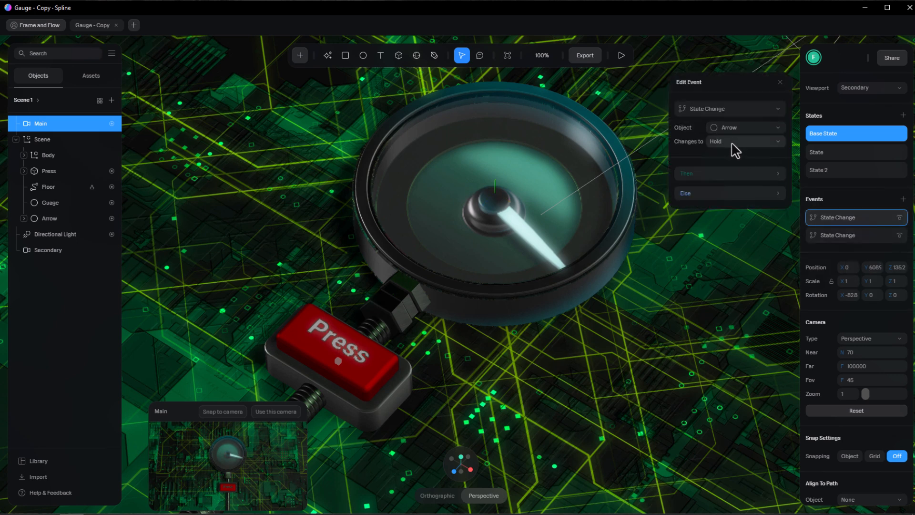
left_click(722, 174)
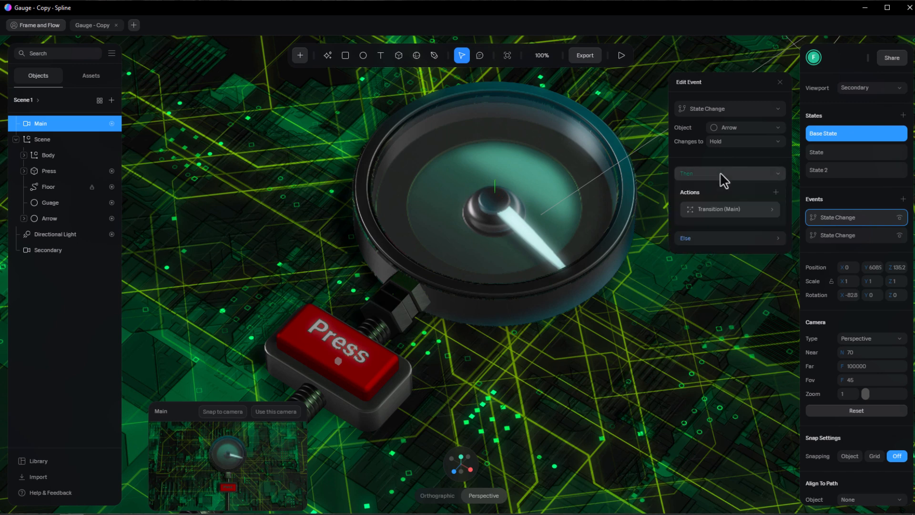
left_click(723, 210)
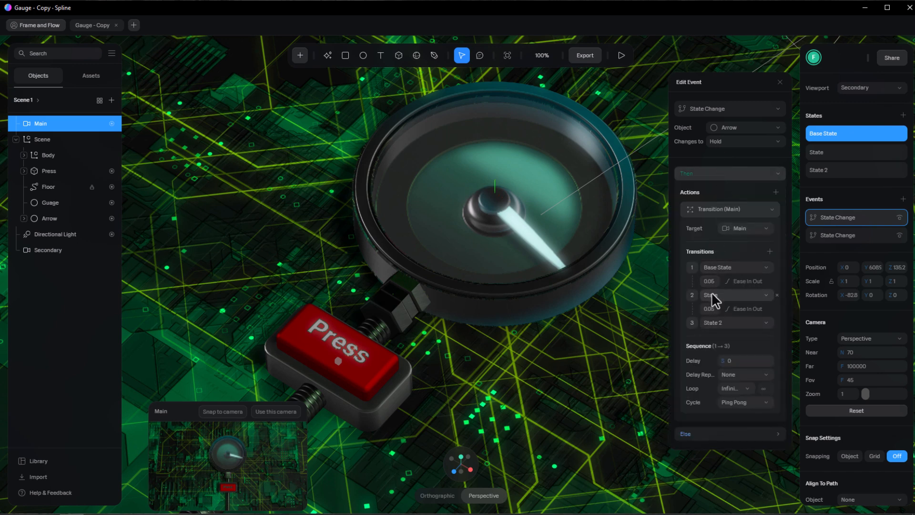
Switch the viewport to the Main camera, preview its State and State 2 positions, and return it to the base state
left_click(864, 86)
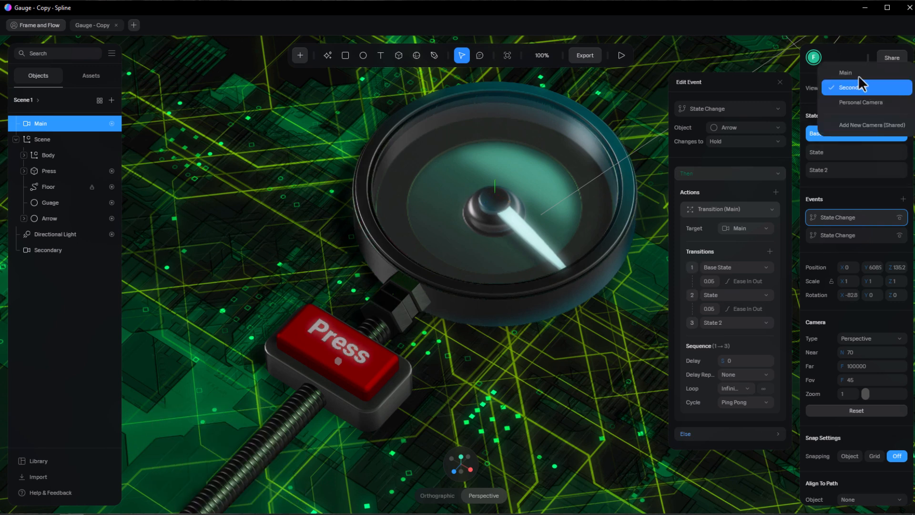
left_click(855, 76)
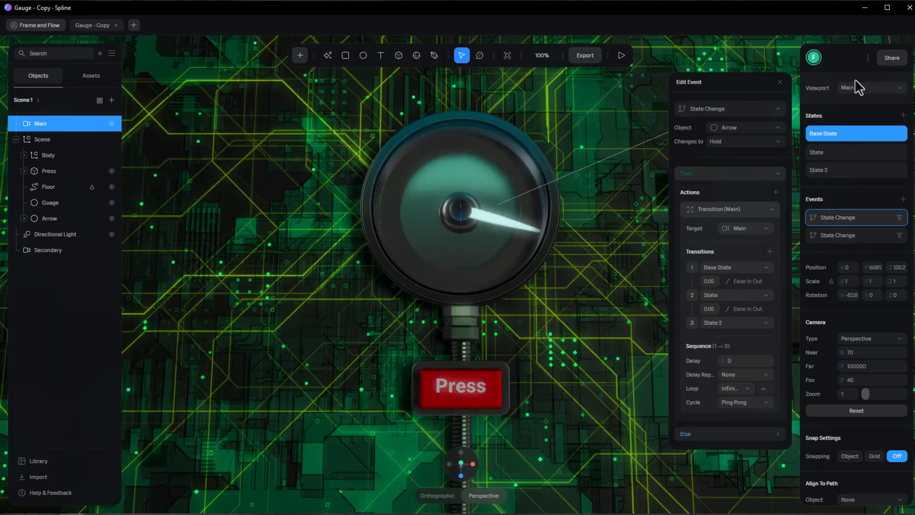
left_click(835, 152)
left_click(838, 168)
left_click(839, 152)
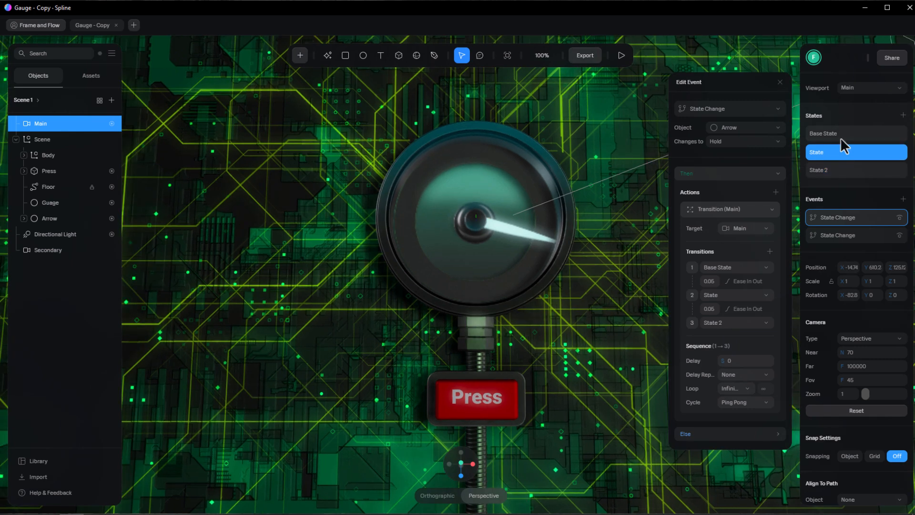
left_click(840, 135)
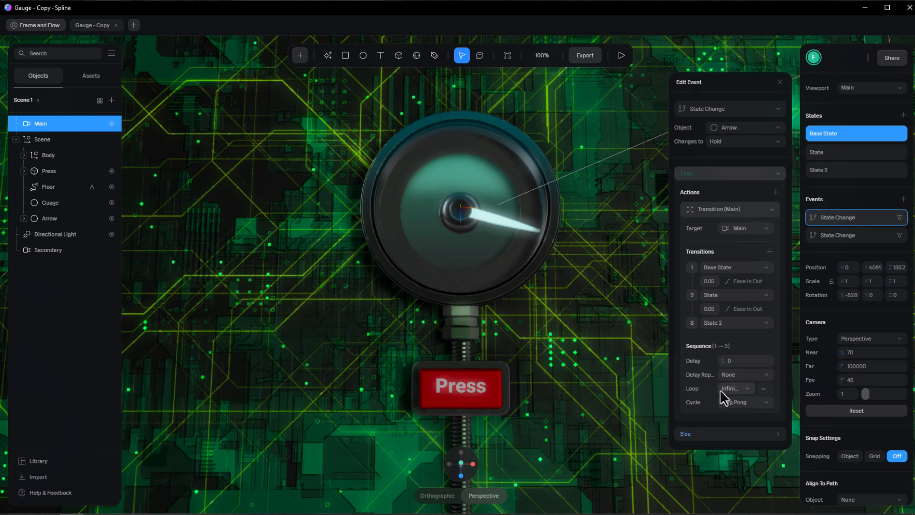
left_click(715, 173)
Examine the trigger and Then transition of the Main camera's second State Change event, and close the event
left_click(837, 238)
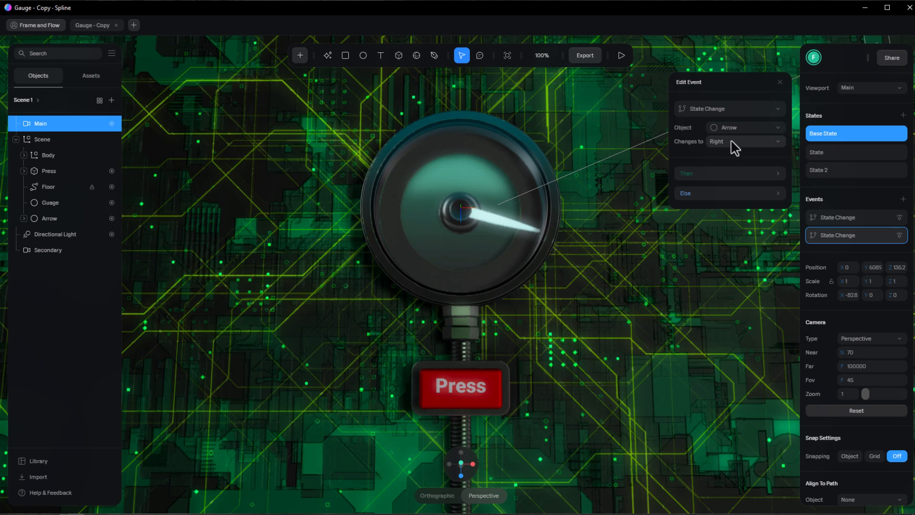
left_click(721, 173)
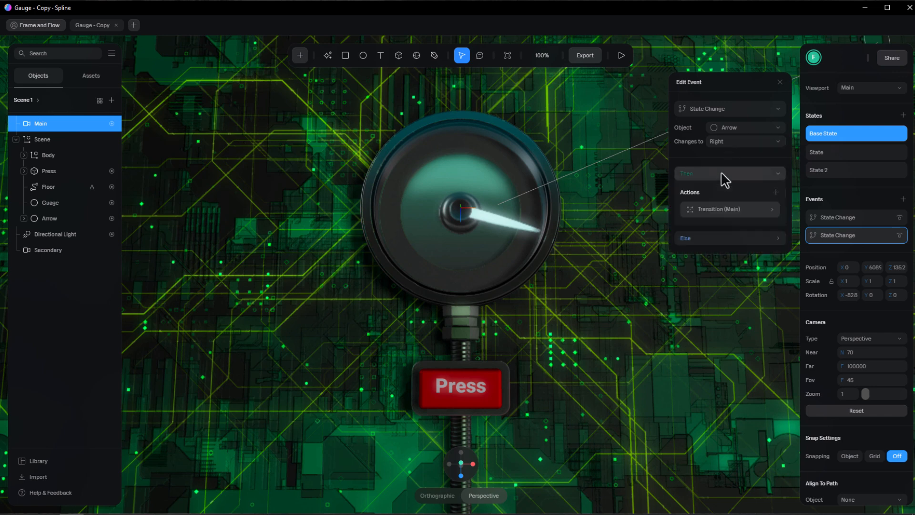
left_click(712, 207)
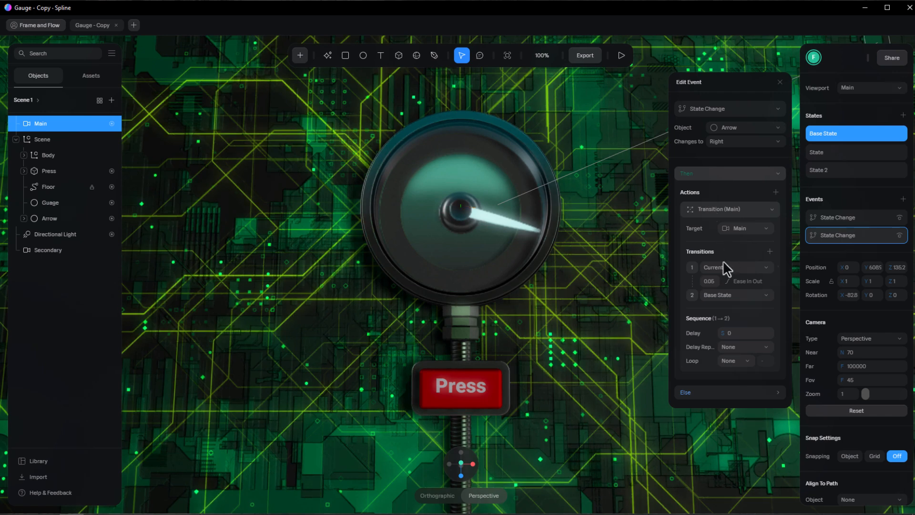
left_click(719, 210)
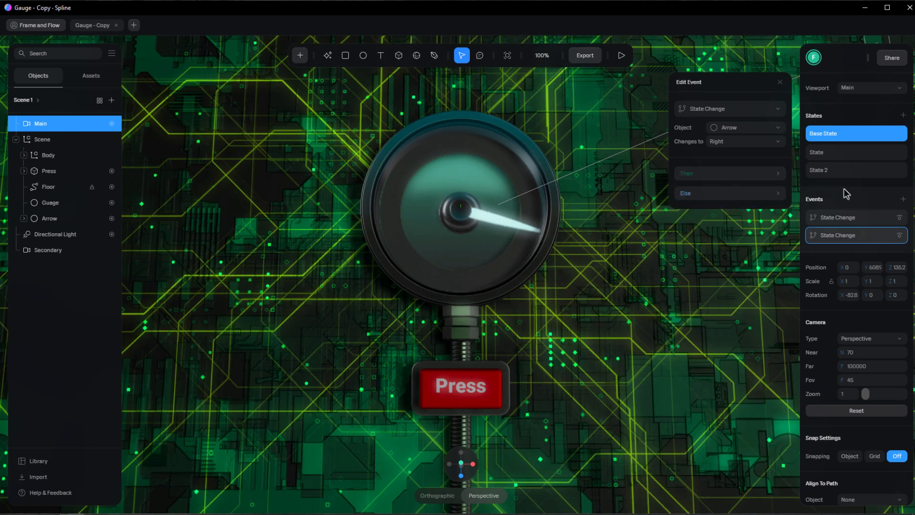
left_click(780, 82)
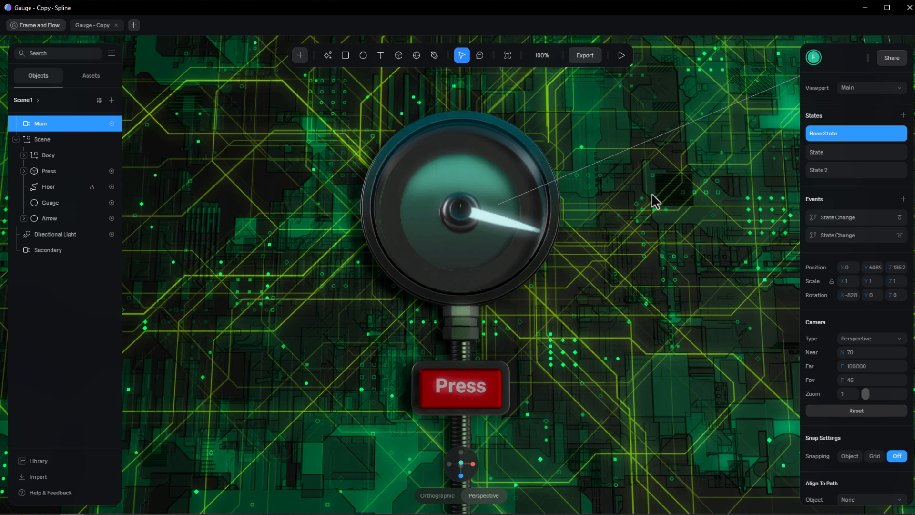